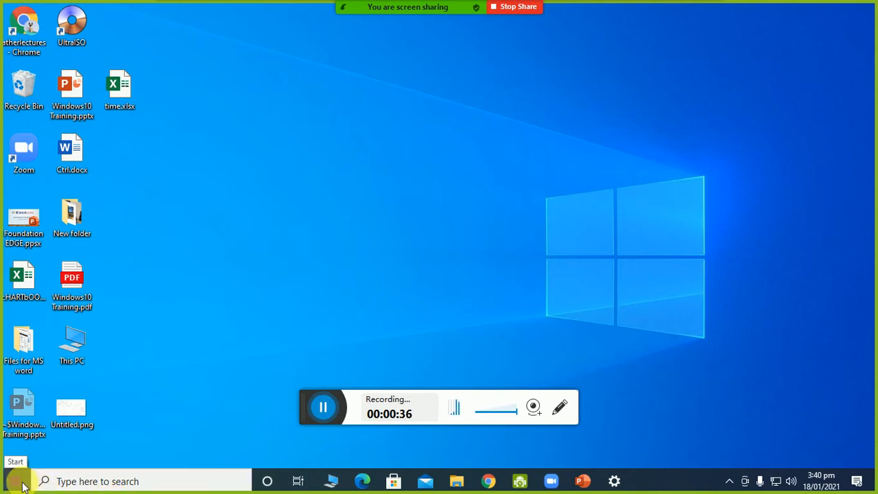
Search Windows for "contro", open the Control Panel and maximize its window.
{"action": "left_click", "coordinate": [17, 482]}
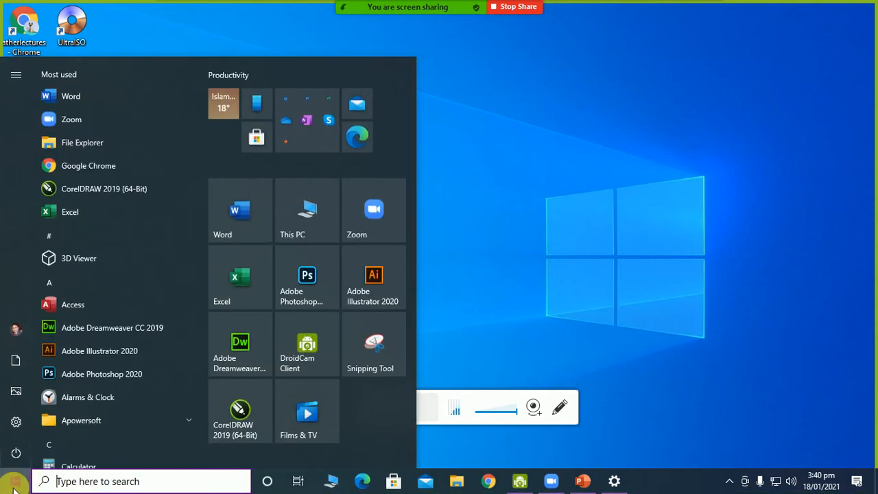
{"action": "left_click", "coordinate": [58, 480]}
{"action": "left_click", "coordinate": [9, 478]}
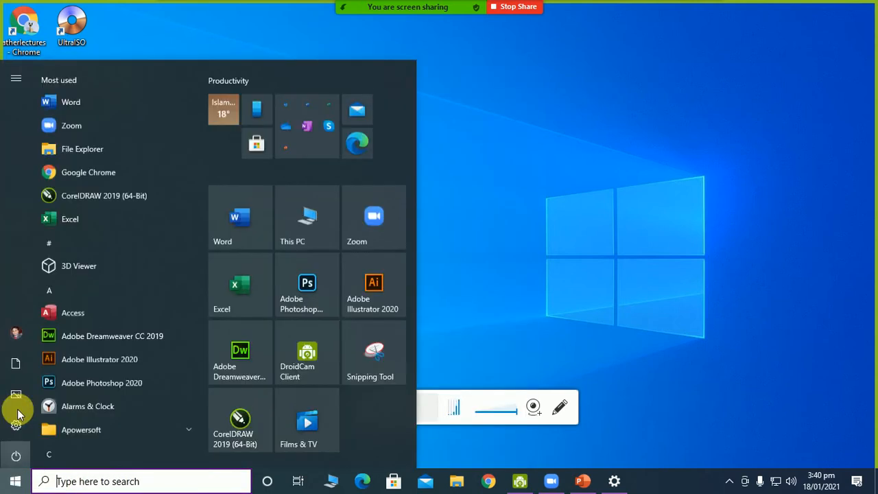
{"action": "mouse_move", "coordinate": [18, 423]}
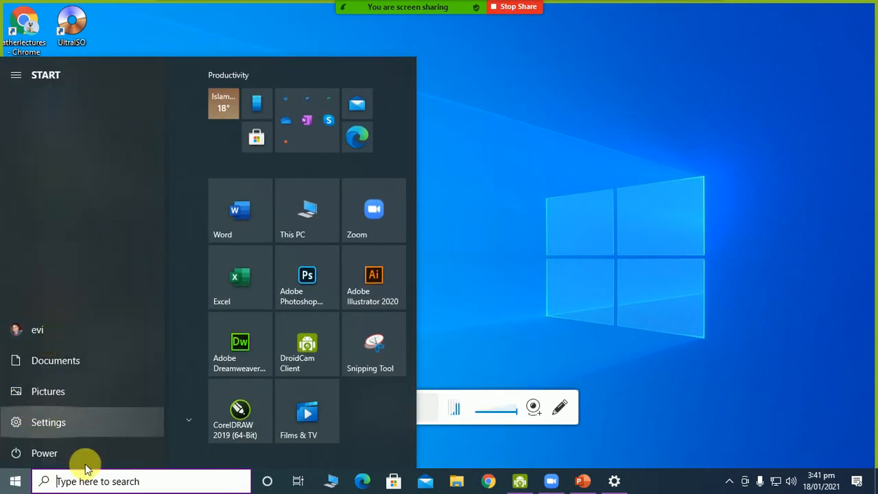
{"action": "left_click", "coordinate": [110, 481]}
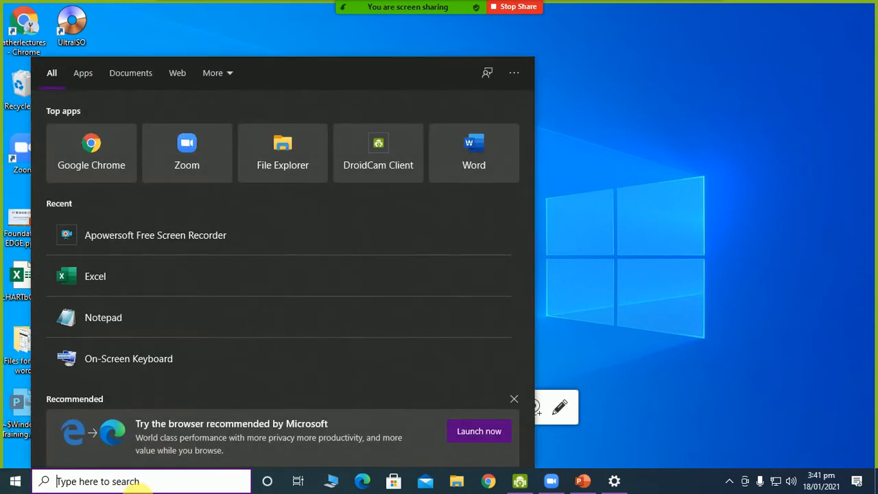
{"action": "type", "text": "contro"}
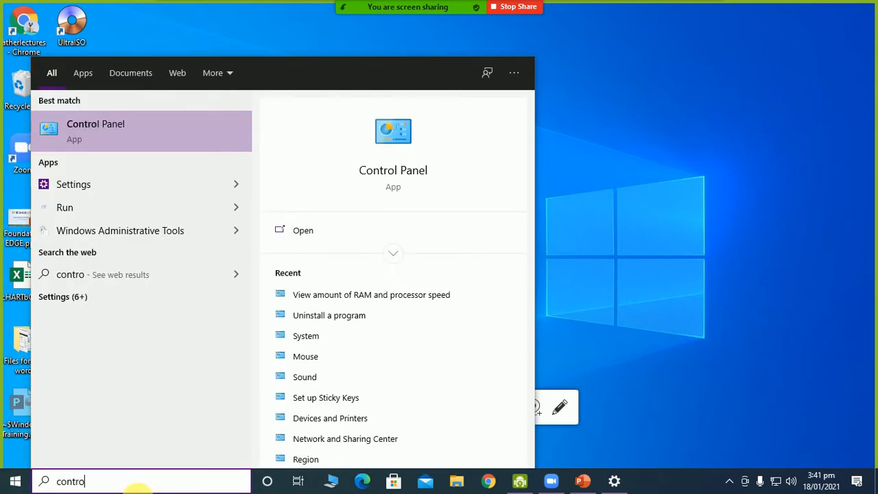
{"action": "left_click", "coordinate": [98, 119]}
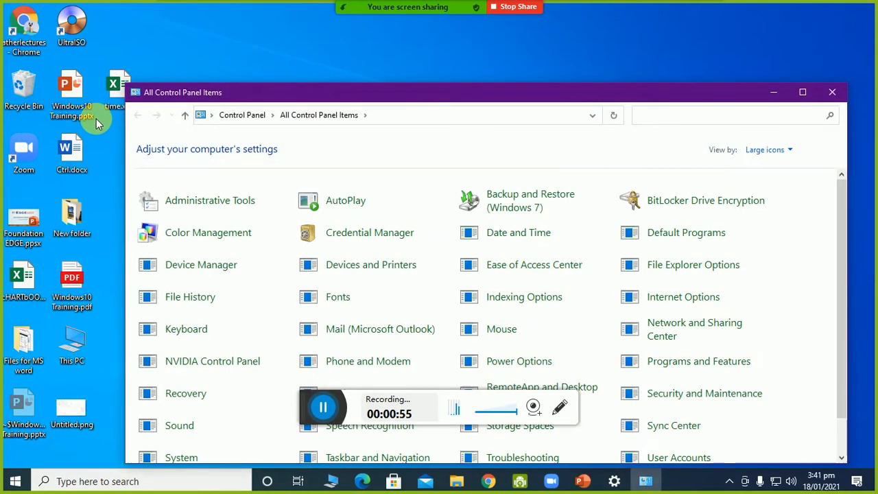
{"action": "double_click", "coordinate": [290, 96]}
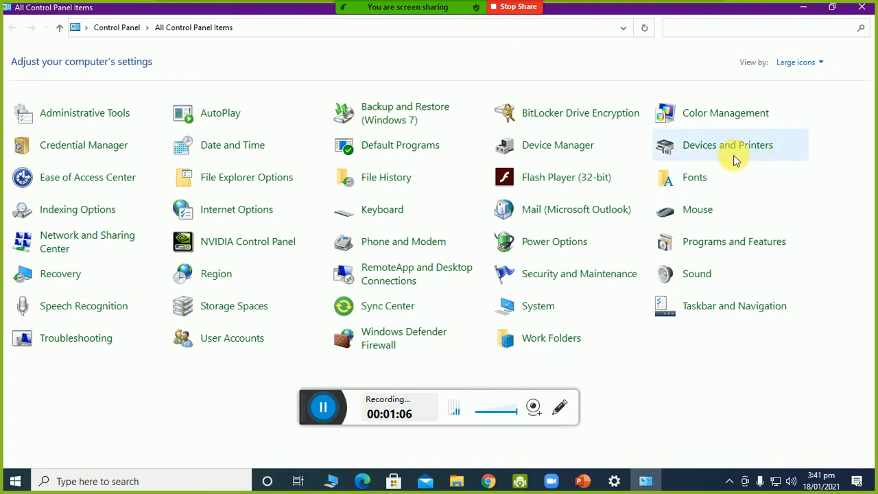
Open Devices and Printers from the Control Panel items and start adding a printer.
{"action": "left_click", "coordinate": [265, 117]}
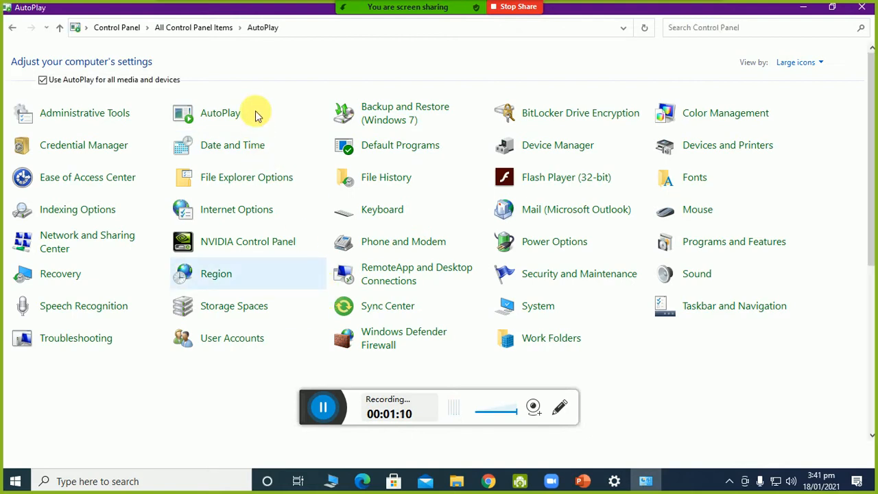
{"action": "left_click", "coordinate": [12, 30]}
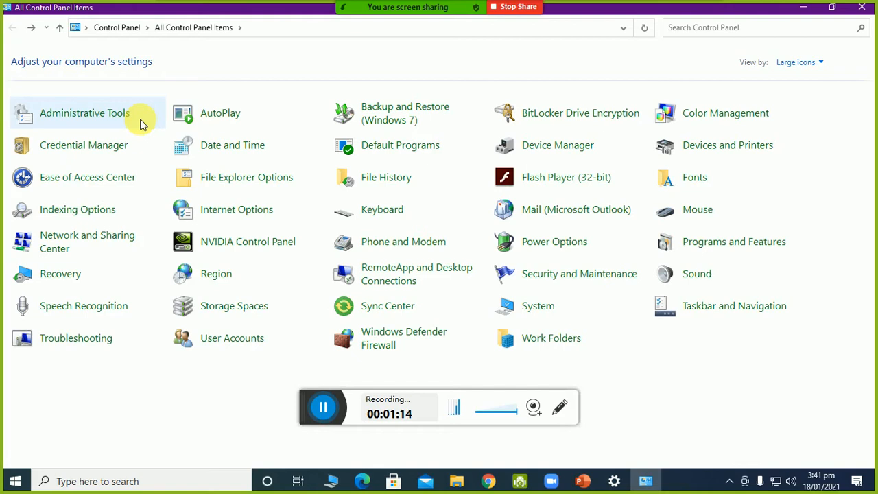
{"action": "key", "text": "Right"}
{"action": "key", "text": "Right"}
{"action": "key", "text": "Right"}
{"action": "key", "text": "Right"}
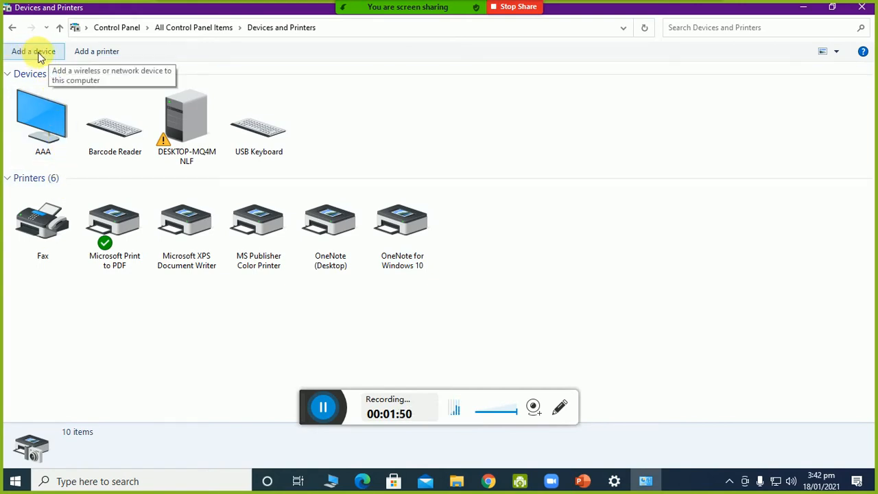
{"action": "left_click", "coordinate": [98, 58]}
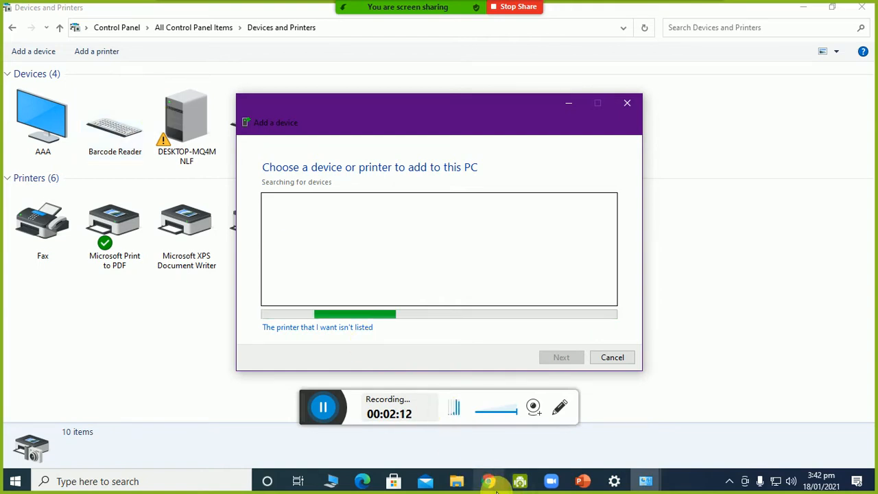
Switch to Chrome and run a Google search for "LPT port".
{"action": "left_click", "coordinate": [336, 487]}
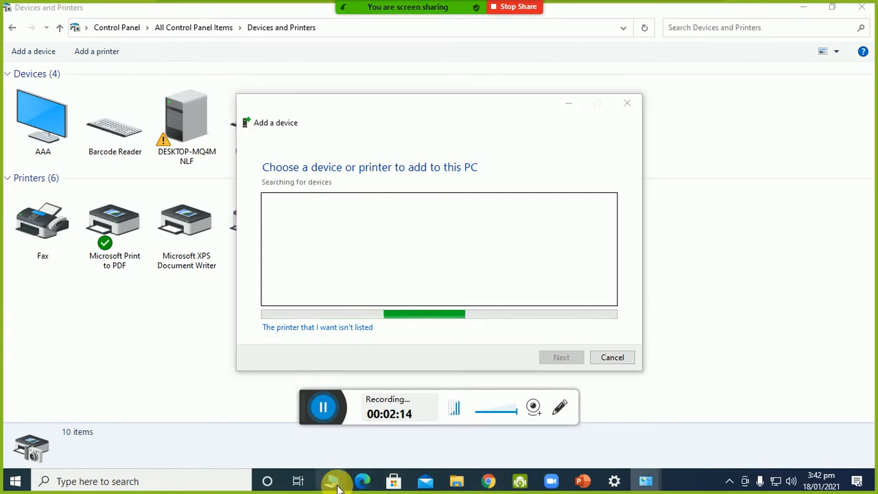
{"action": "left_click", "coordinate": [492, 486]}
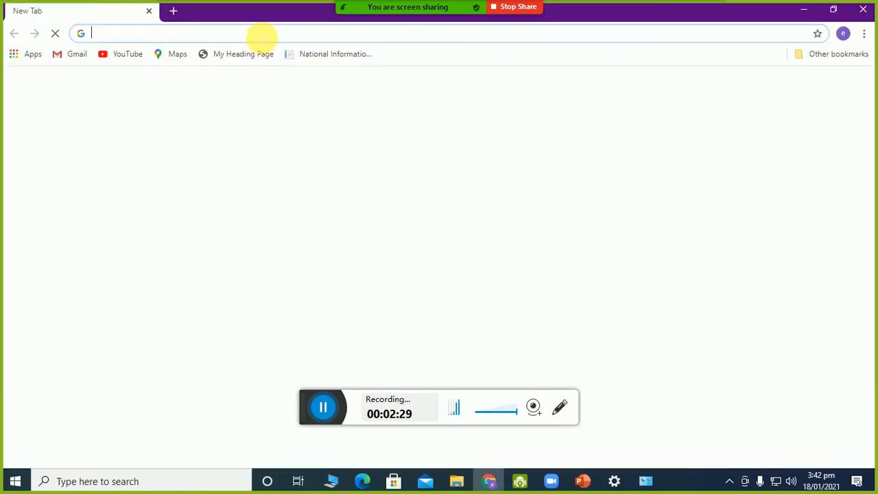
{"action": "left_click", "coordinate": [260, 34]}
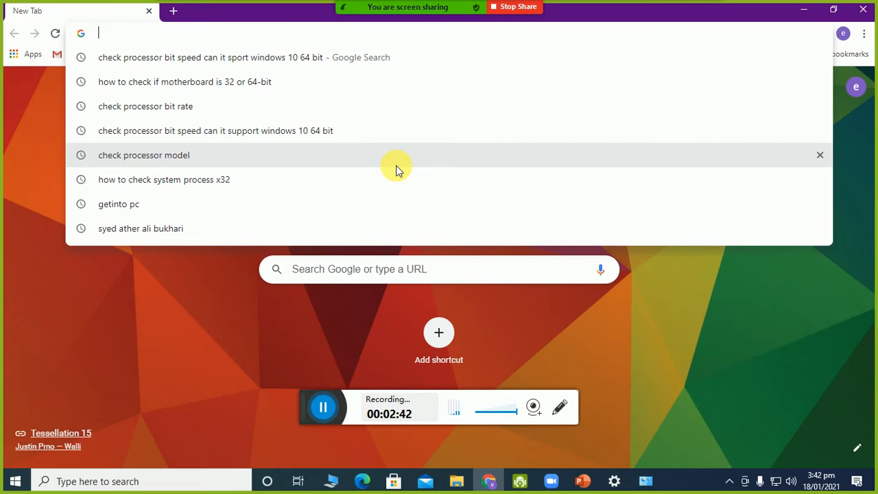
{"action": "left_click", "coordinate": [396, 170]}
{"action": "type", "text": "LPT"}
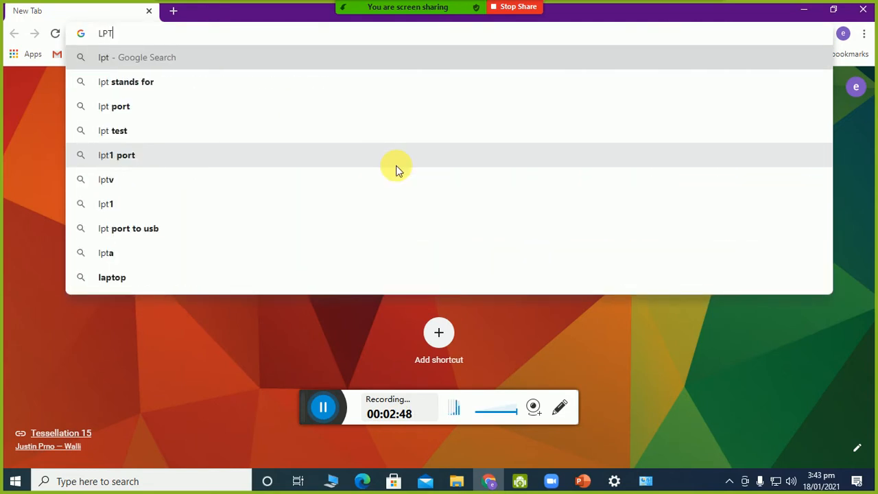
{"action": "type", "text": " port"}
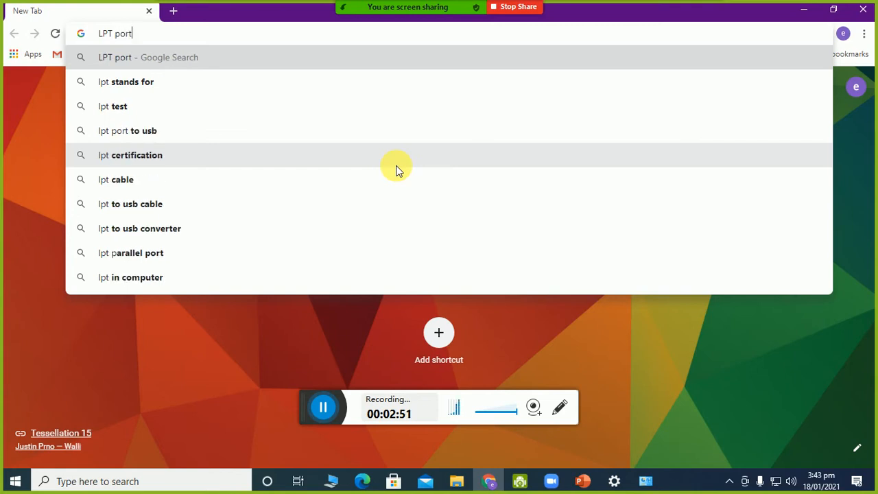
{"action": "key", "text": "Return"}
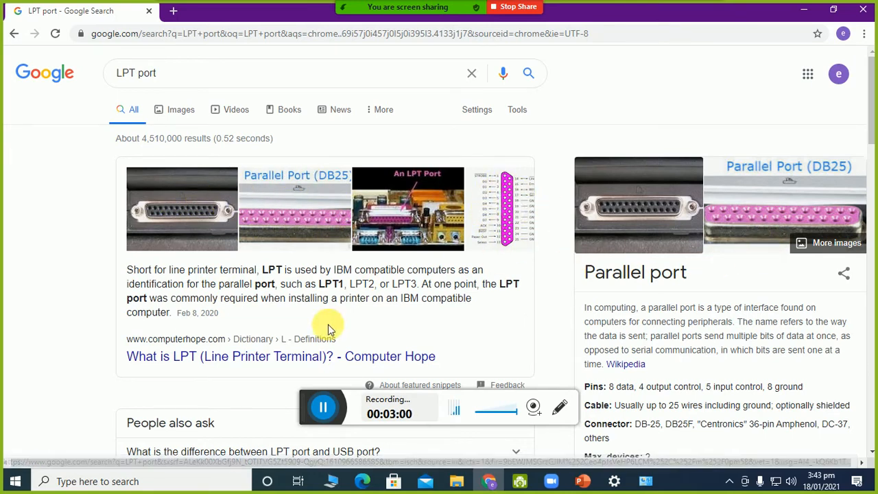
Browse the LPT port image results, enlarge the Dreamstime cable photo, and return to the Add a device window.
{"action": "left_click", "coordinate": [182, 110]}
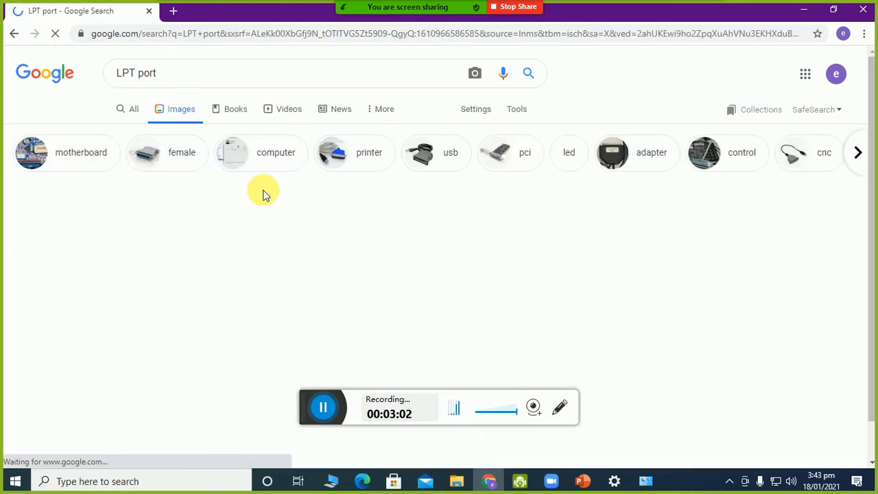
{"action": "scroll", "coordinate": [265, 190], "scroll_direction": "down", "scroll_amount": 2}
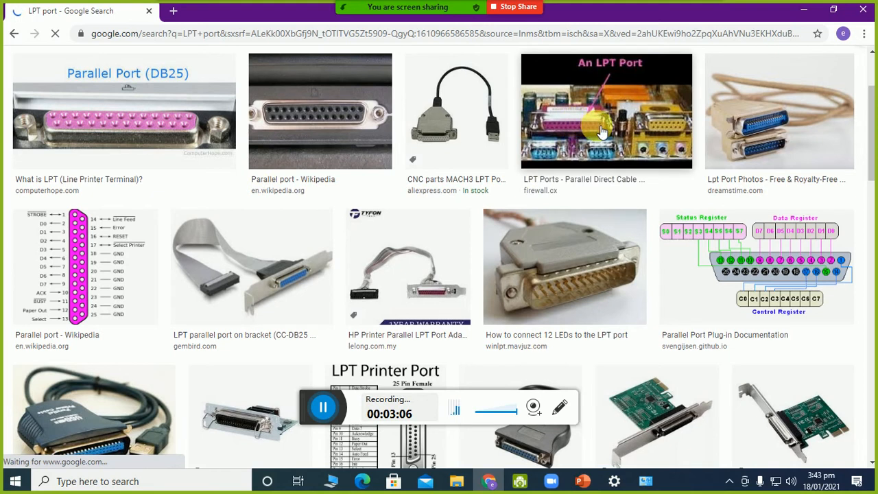
{"action": "left_click", "coordinate": [785, 113]}
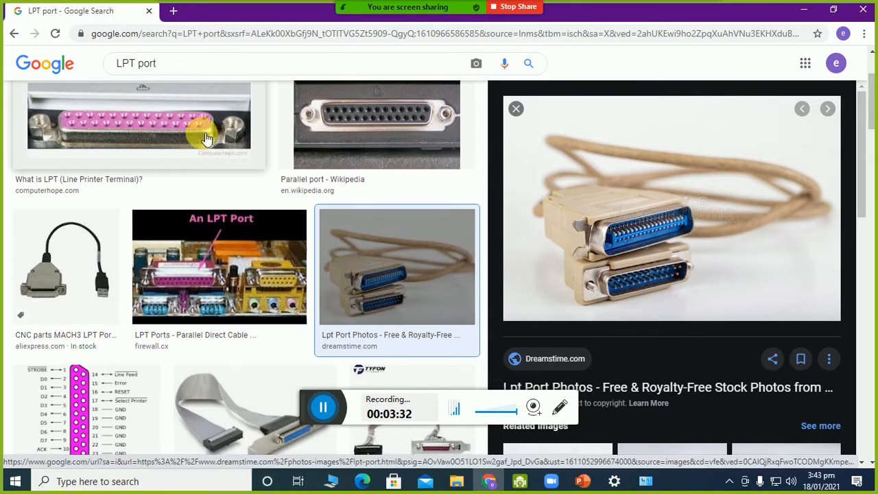
{"action": "scroll", "coordinate": [279, 205], "scroll_direction": "down", "scroll_amount": 2}
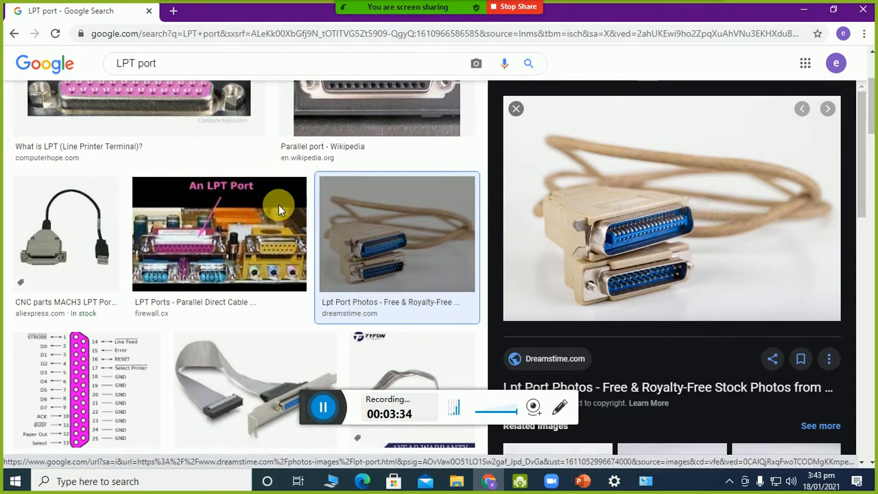
{"action": "scroll", "coordinate": [281, 207], "scroll_direction": "down", "scroll_amount": 1}
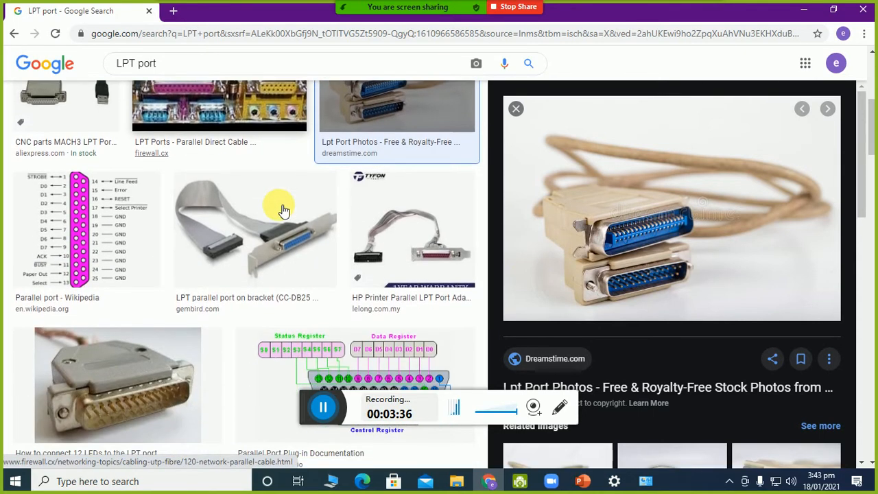
{"action": "scroll", "coordinate": [284, 207], "scroll_direction": "up", "scroll_amount": 2}
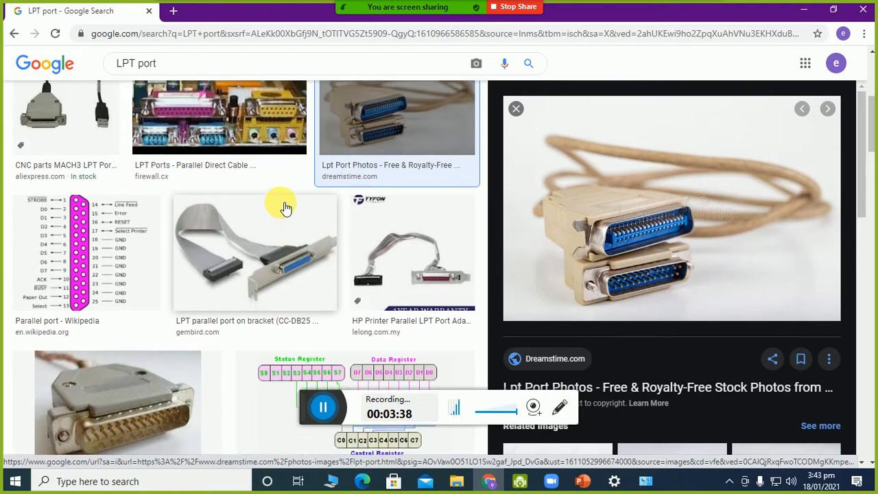
{"action": "left_click", "coordinate": [804, 11]}
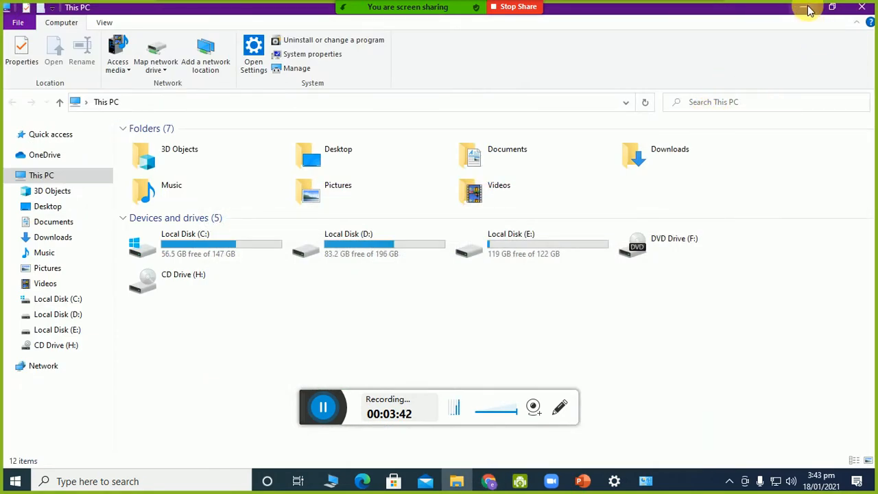
{"action": "left_click", "coordinate": [805, 9]}
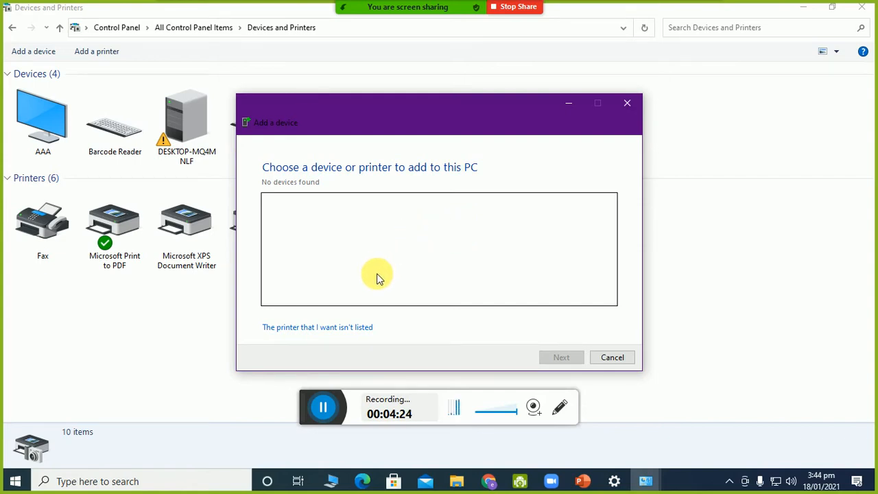
Indicate that the wanted printer isn't listed and continue with adding a local or network printer with manual settings.
{"action": "left_click", "coordinate": [336, 327]}
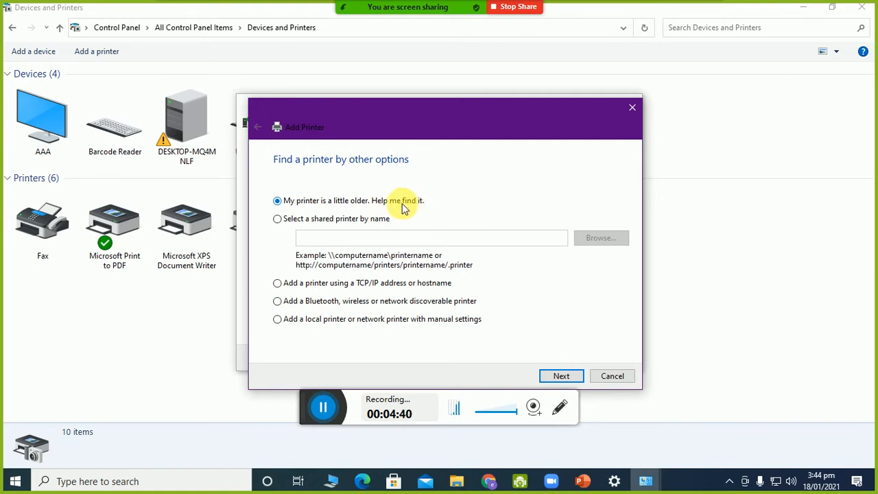
{"action": "left_click", "coordinate": [319, 221]}
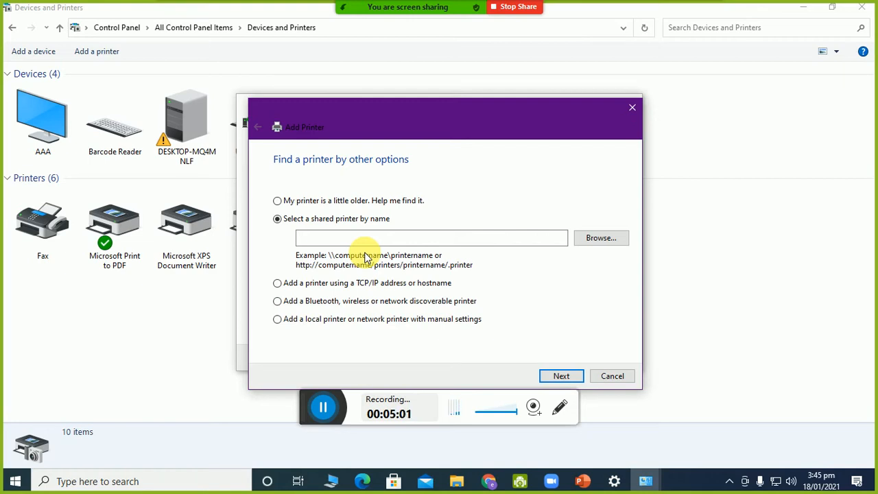
{"action": "left_click", "coordinate": [354, 285]}
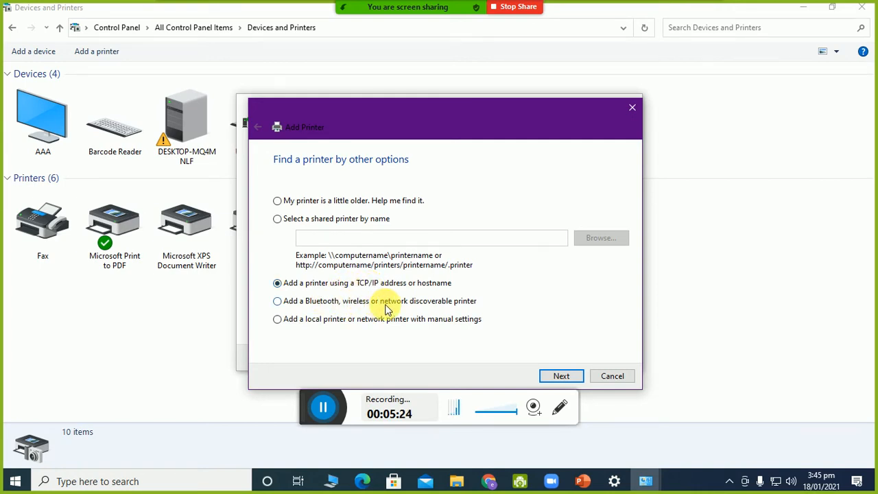
{"action": "left_click", "coordinate": [288, 320]}
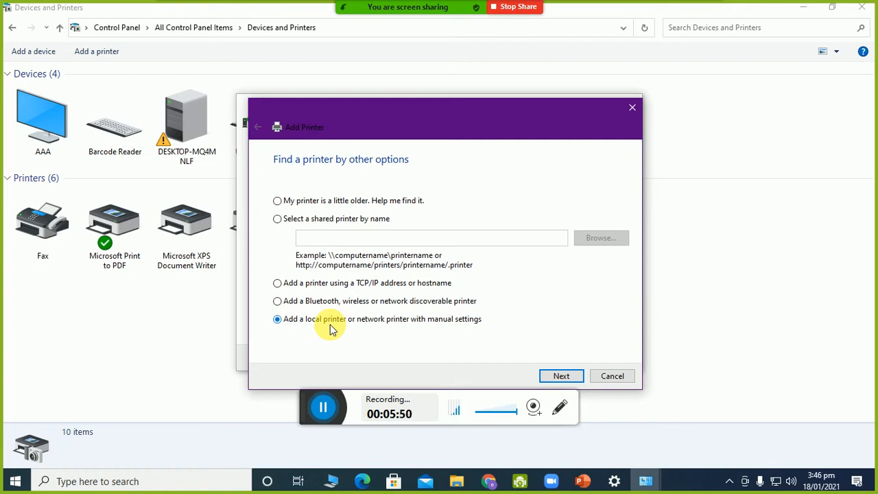
{"action": "left_click", "coordinate": [317, 221]}
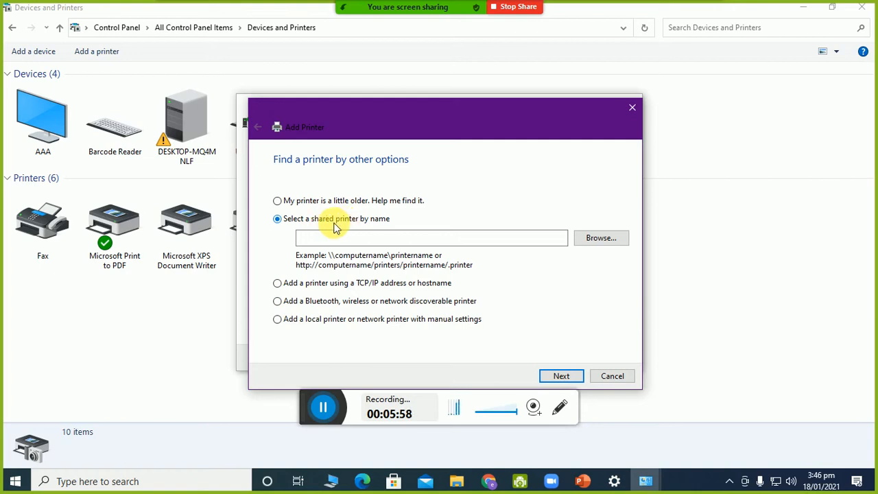
{"action": "left_click", "coordinate": [279, 324]}
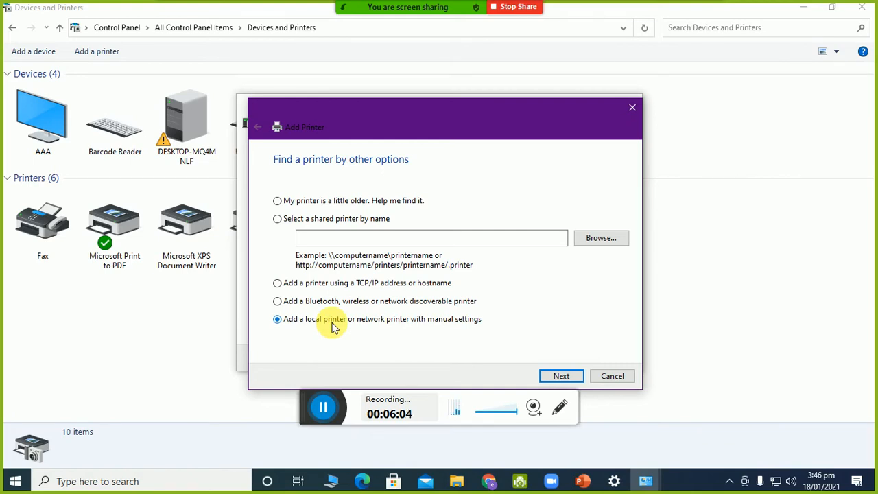
{"action": "left_click", "coordinate": [560, 379]}
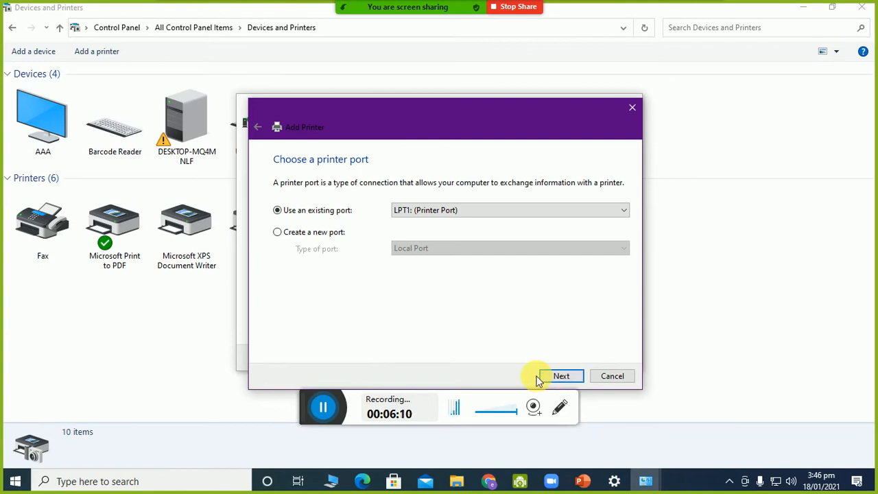
Check the port types offered for creating a new port, and return to using the existing LPT1 printer port.
{"action": "left_click", "coordinate": [294, 231]}
{"action": "left_click", "coordinate": [438, 254]}
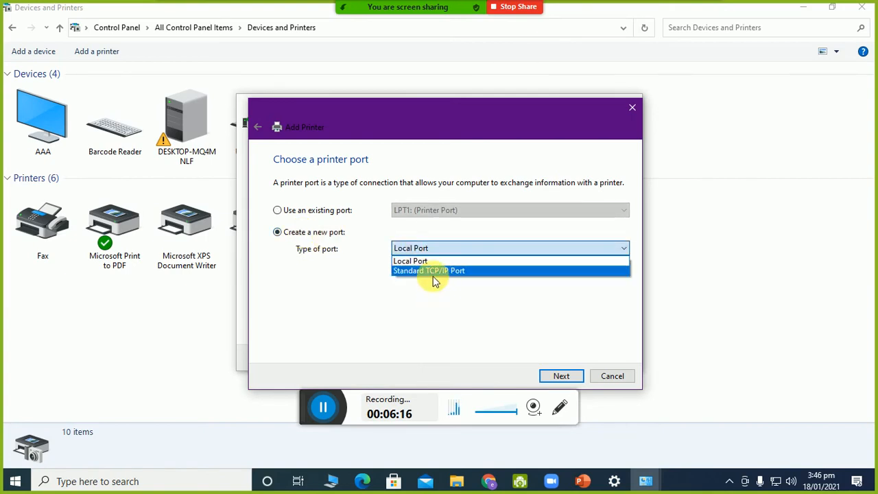
{"action": "left_click", "coordinate": [291, 210]}
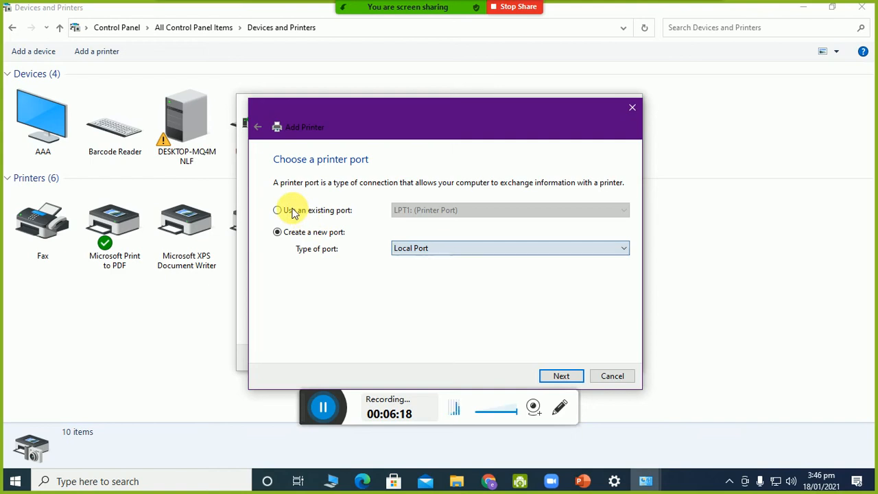
{"action": "left_click", "coordinate": [296, 212]}
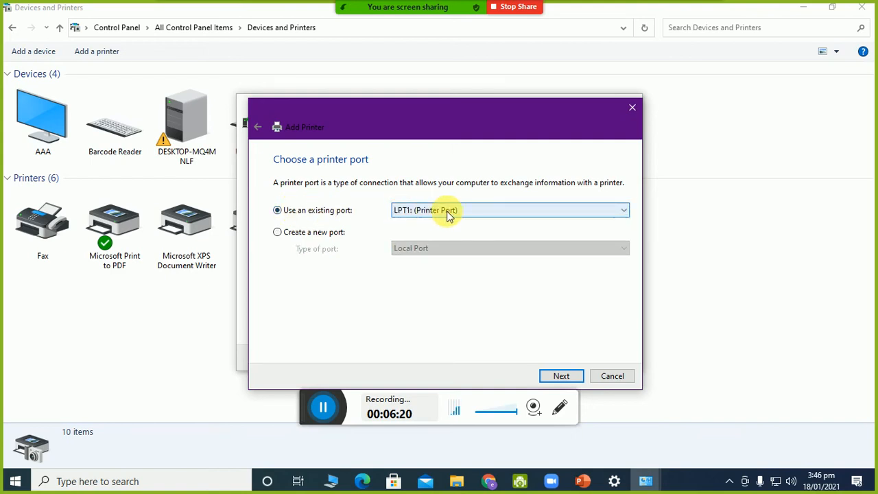
Switch to Chrome, examine more LPT port images down to the LPT1 printer port photo, and return to the Add Printer window.
{"action": "left_click", "coordinate": [488, 480]}
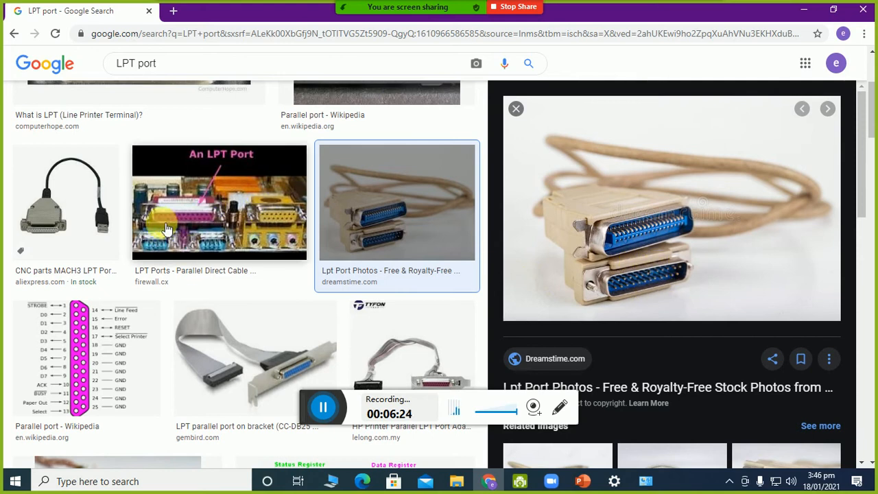
{"action": "scroll", "coordinate": [98, 331], "scroll_direction": "down", "scroll_amount": 3}
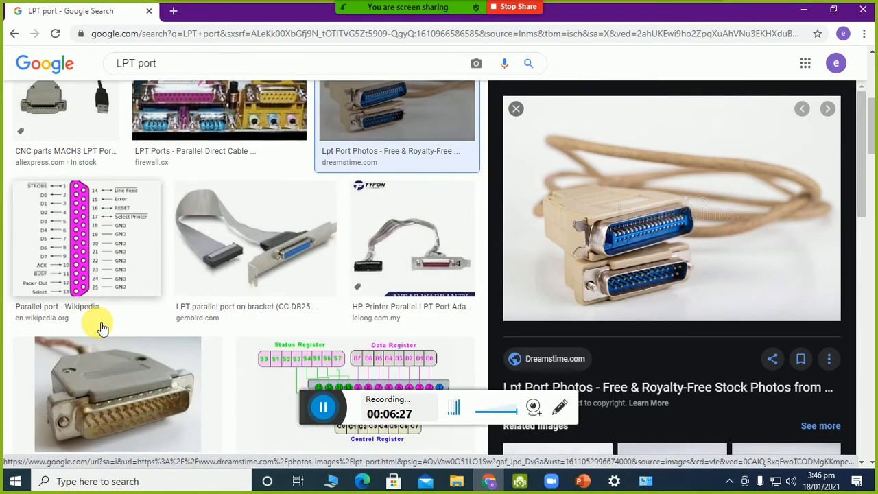
{"action": "scroll", "coordinate": [306, 244], "scroll_direction": "down", "scroll_amount": 10}
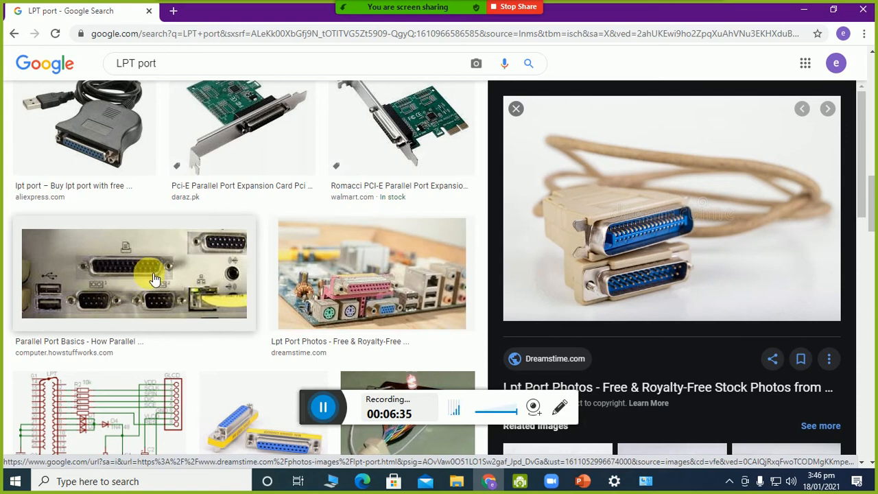
{"action": "scroll", "coordinate": [145, 278], "scroll_direction": "down", "scroll_amount": 5}
{"action": "scroll", "coordinate": [146, 277], "scroll_direction": "down", "scroll_amount": 9}
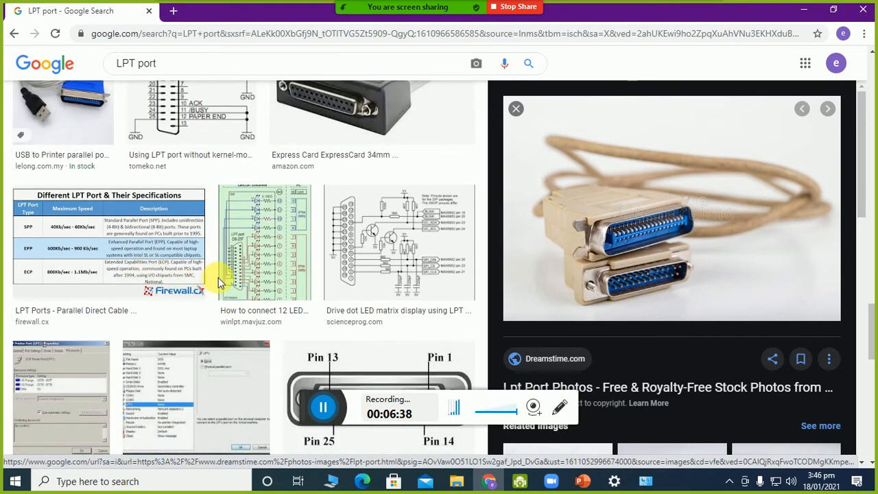
{"action": "scroll", "coordinate": [218, 277], "scroll_direction": "down", "scroll_amount": 4}
{"action": "scroll", "coordinate": [228, 282], "scroll_direction": "down", "scroll_amount": 5}
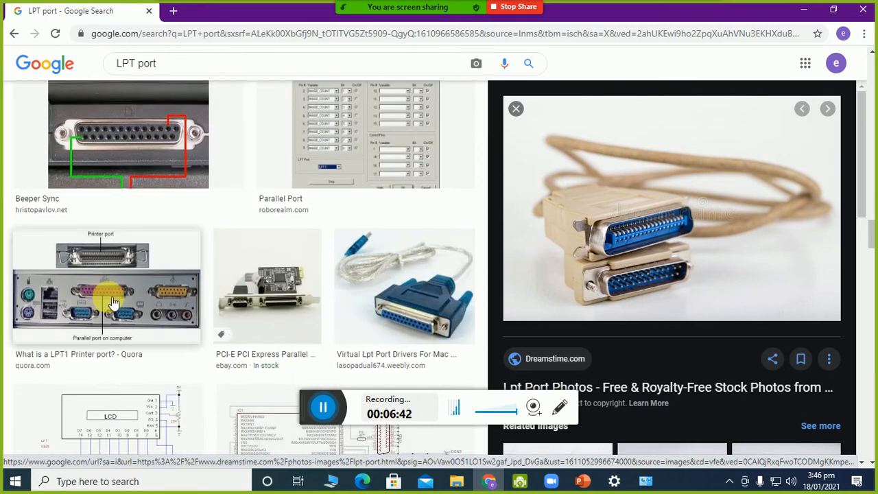
{"action": "left_click", "coordinate": [642, 481]}
{"action": "left_click", "coordinate": [748, 434]}
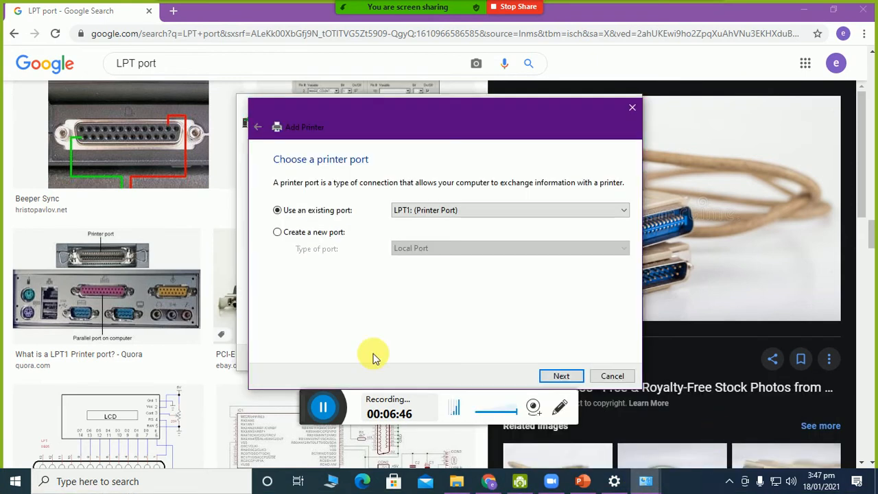
Continue with the existing LPT1 port and compare the Microsoft and Generic driver lists, leaving Generic as the manufacturer.
{"action": "left_click", "coordinate": [560, 382]}
{"action": "left_click", "coordinate": [532, 372]}
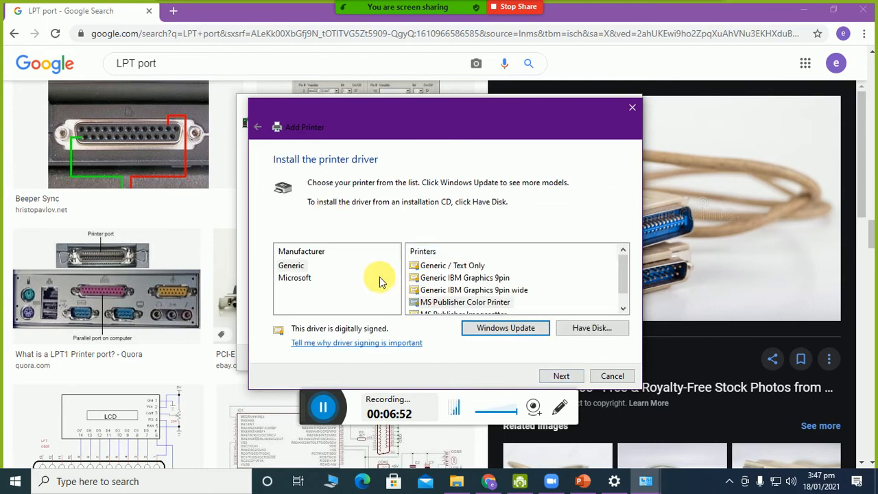
{"action": "left_click", "coordinate": [291, 266]}
{"action": "left_click", "coordinate": [301, 279]}
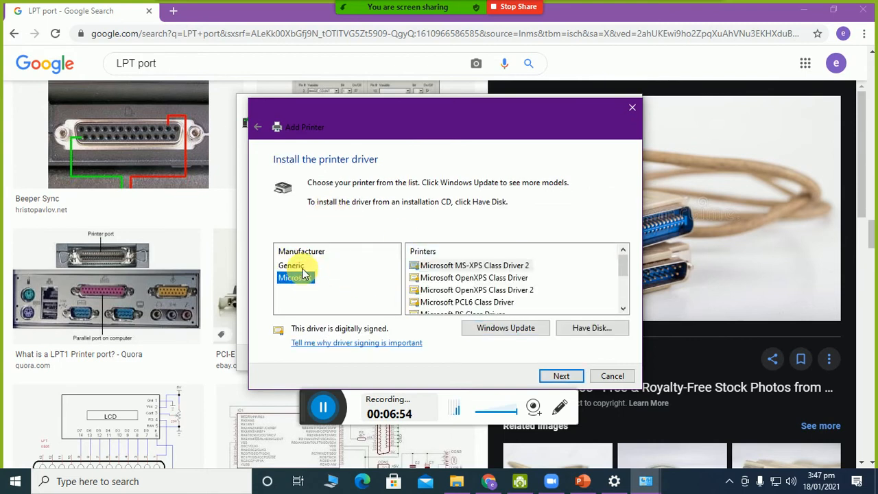
{"action": "left_click", "coordinate": [293, 267]}
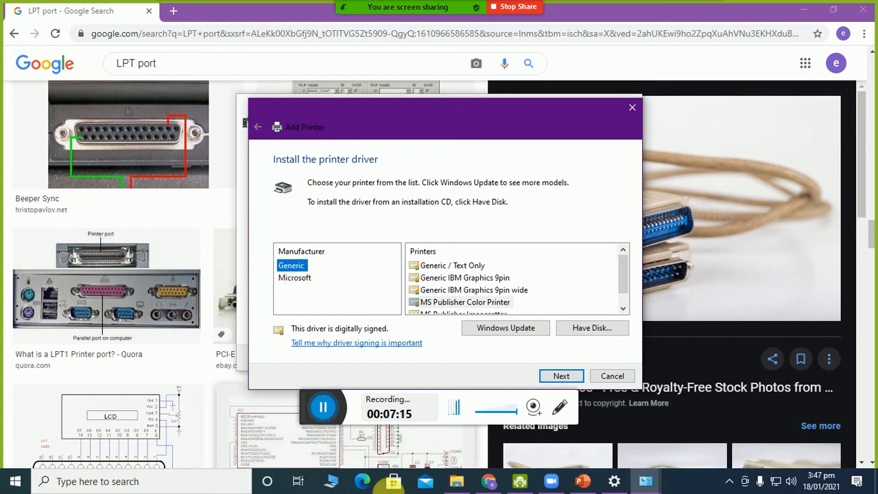
Switch to Chrome and run a Google search for "hp 1100 printer for windows 10" in a new tab.
{"action": "left_click", "coordinate": [489, 483]}
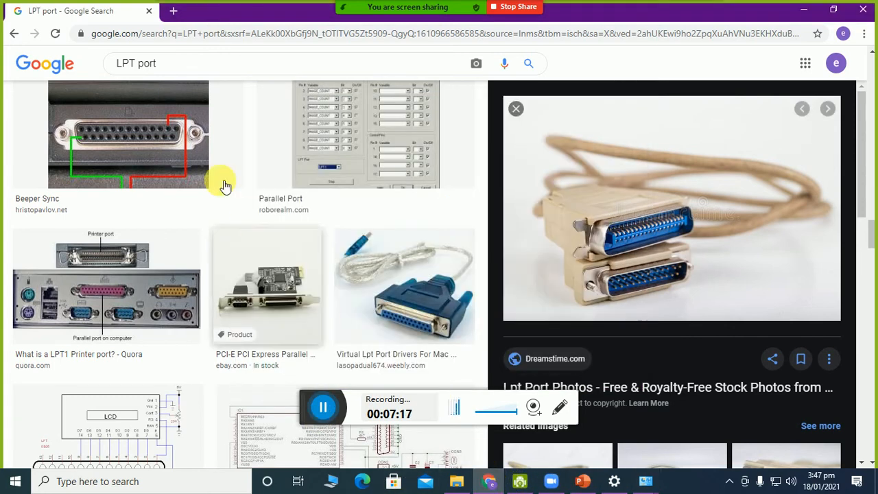
{"action": "left_click", "coordinate": [173, 12]}
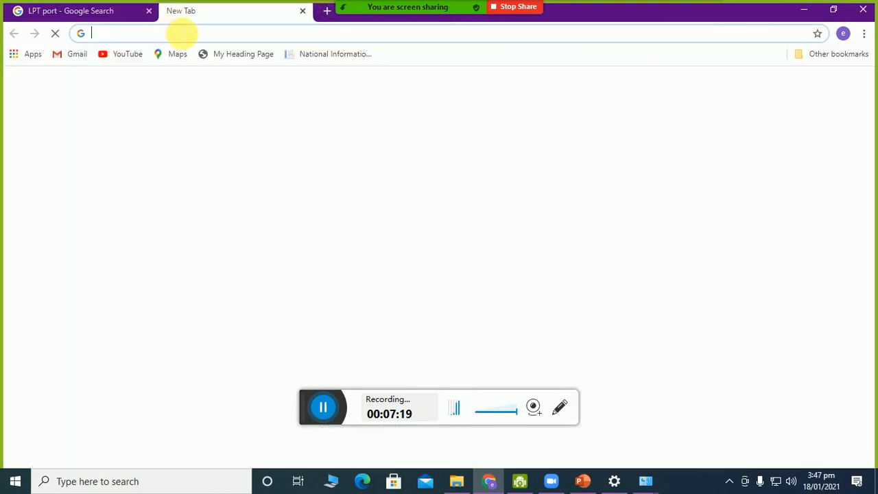
{"action": "type", "text": "hp 11"}
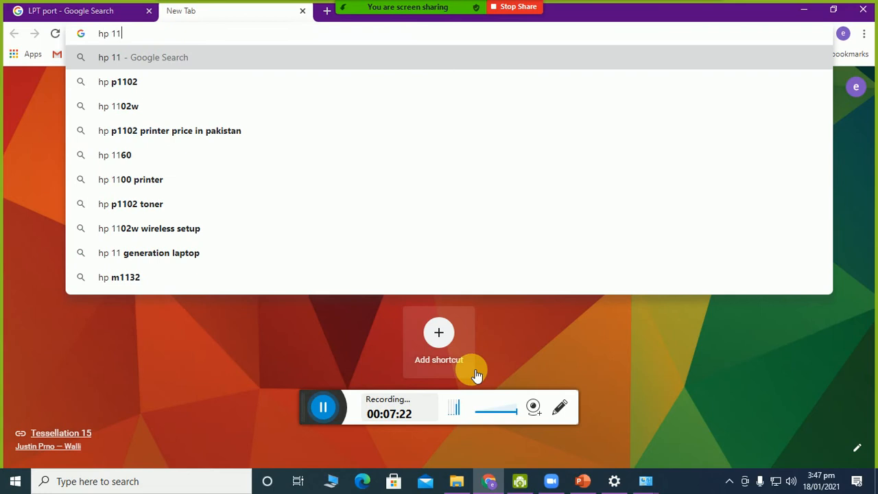
{"action": "key", "text": "BackSpace"}
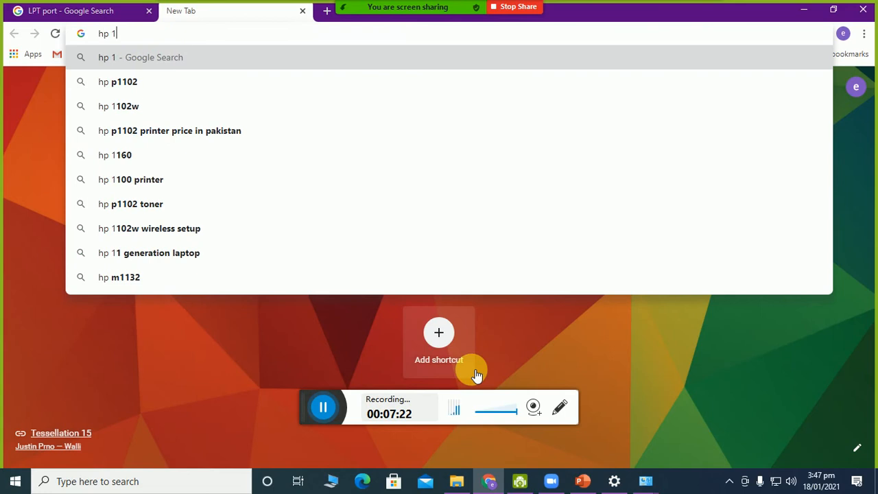
{"action": "type", "text": "100"}
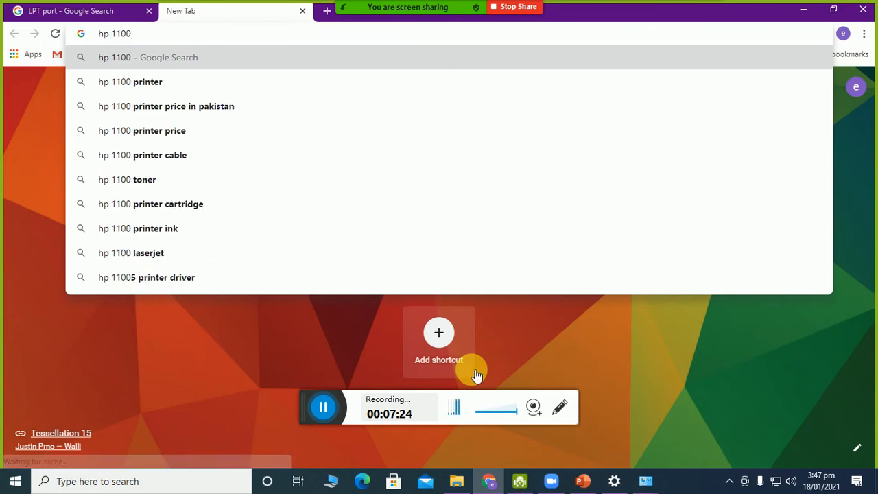
{"action": "key", "text": "Down"}
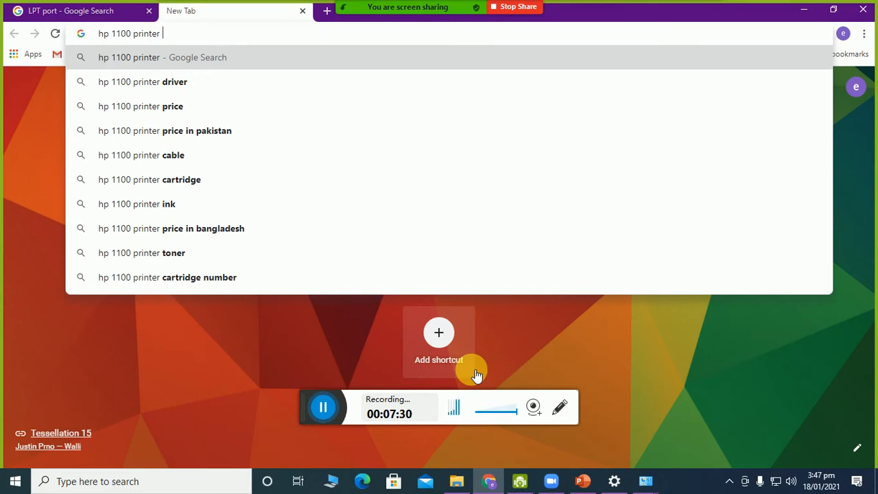
{"action": "type", "text": "for "}
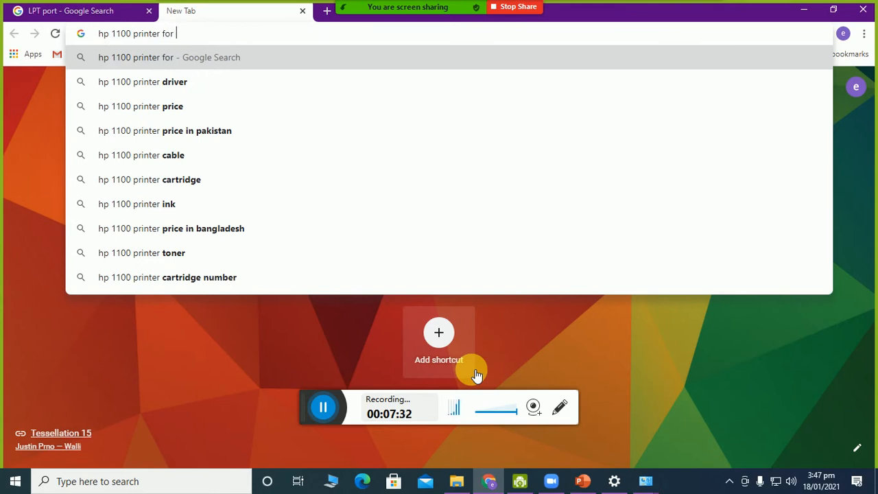
{"action": "type", "text": "windows 10"}
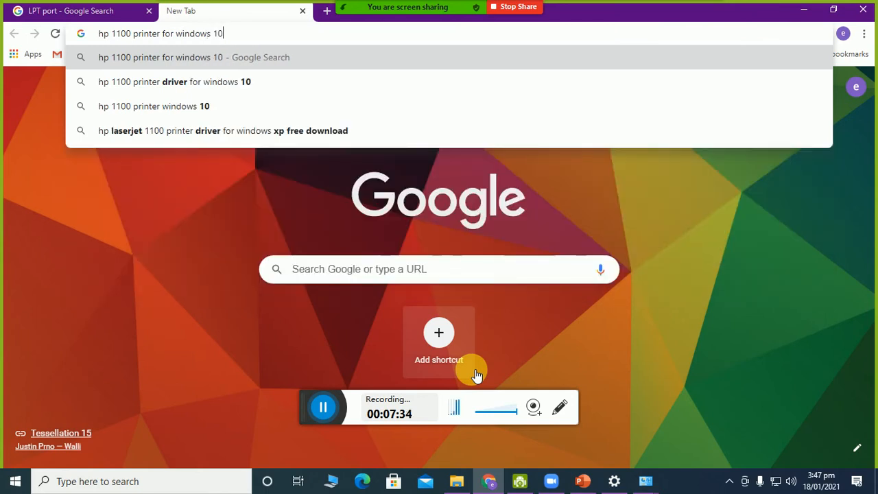
{"action": "key", "text": "Return"}
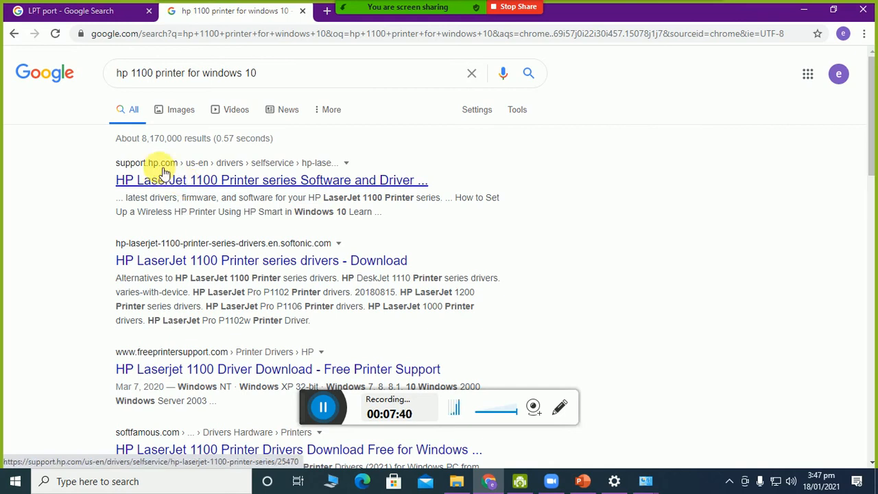
Open HP's support page for the LaserJet 1100 Printer series and expand its Driver list.
{"action": "left_click", "coordinate": [164, 173]}
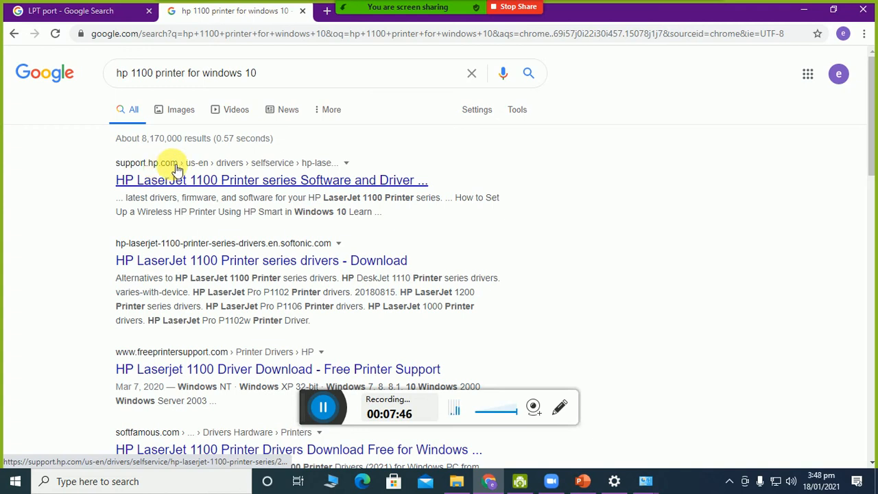
{"action": "left_click", "coordinate": [167, 179]}
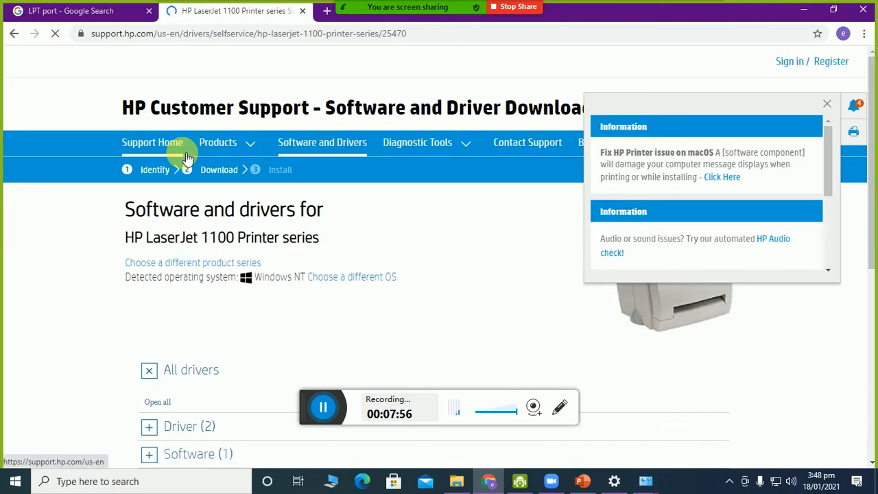
{"action": "scroll", "coordinate": [182, 150], "scroll_direction": "down", "scroll_amount": 2}
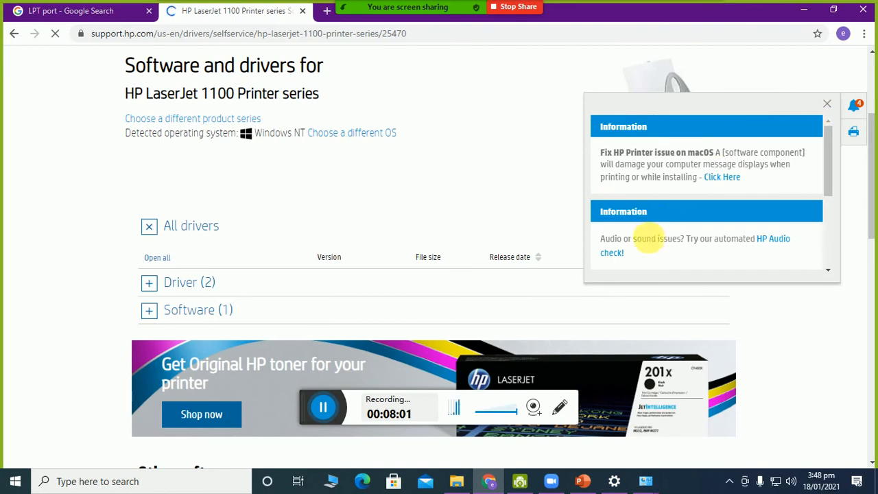
{"action": "scroll", "coordinate": [277, 199], "scroll_direction": "down", "scroll_amount": 2}
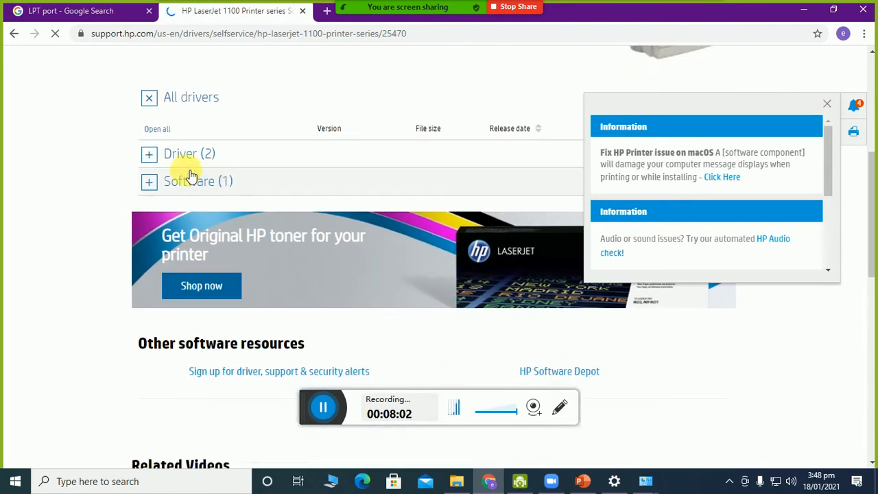
{"action": "left_click", "coordinate": [149, 154]}
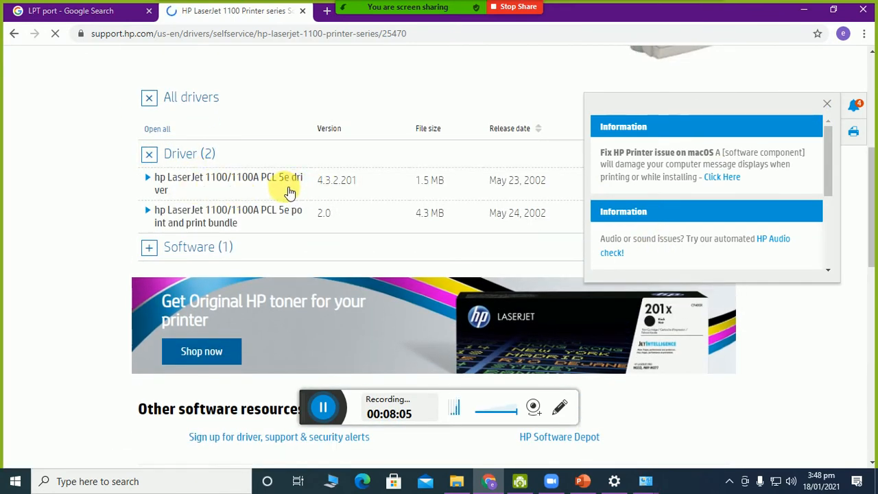
{"action": "left_click", "coordinate": [489, 195]}
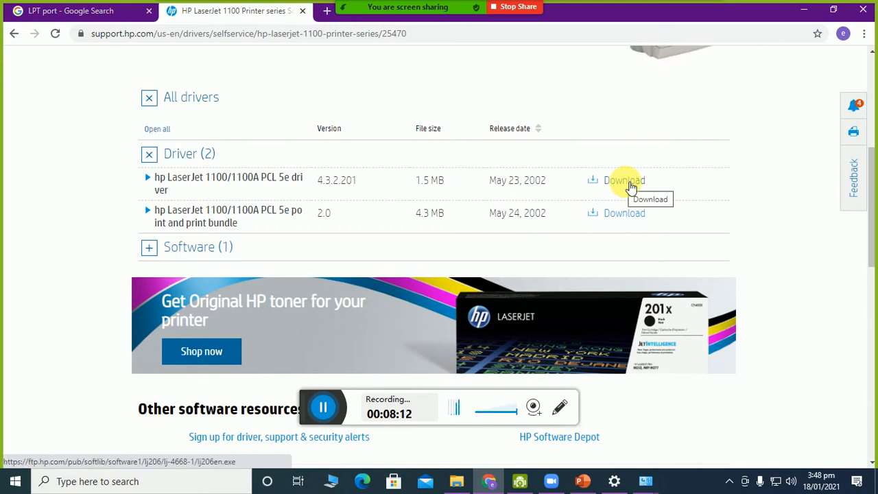
Return to the Add Printer window, review the Generic manufacturer's printers, and choose to install the driver from disk.
{"action": "left_click", "coordinate": [803, 11]}
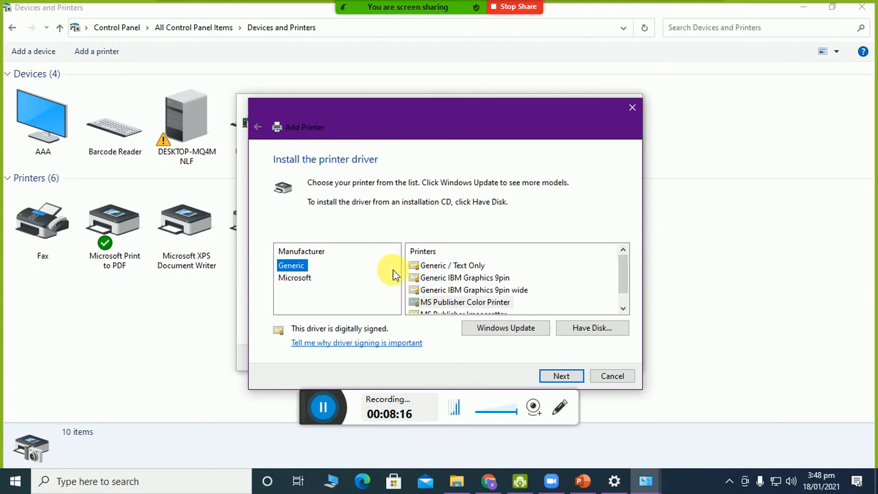
{"action": "left_click", "coordinate": [294, 277]}
{"action": "left_click", "coordinate": [291, 266]}
{"action": "scroll", "coordinate": [623, 297], "scroll_direction": "down", "scroll_amount": 1}
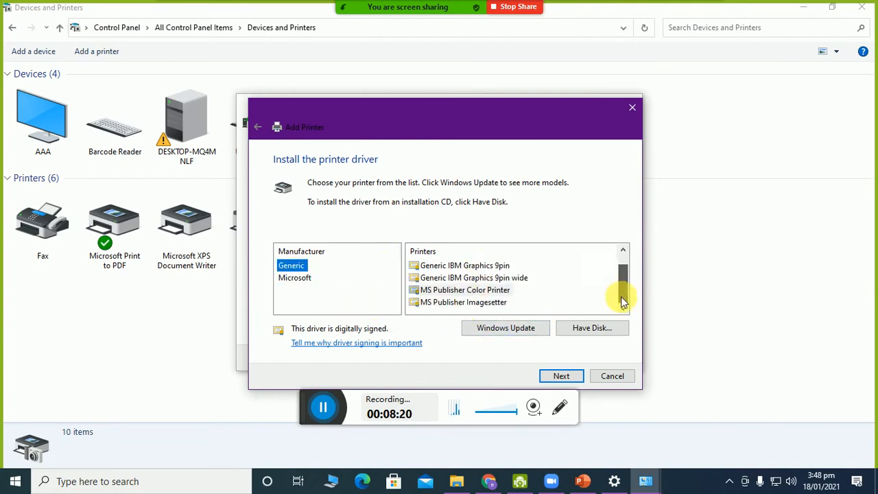
{"action": "scroll", "coordinate": [531, 274], "scroll_direction": "up", "scroll_amount": 1}
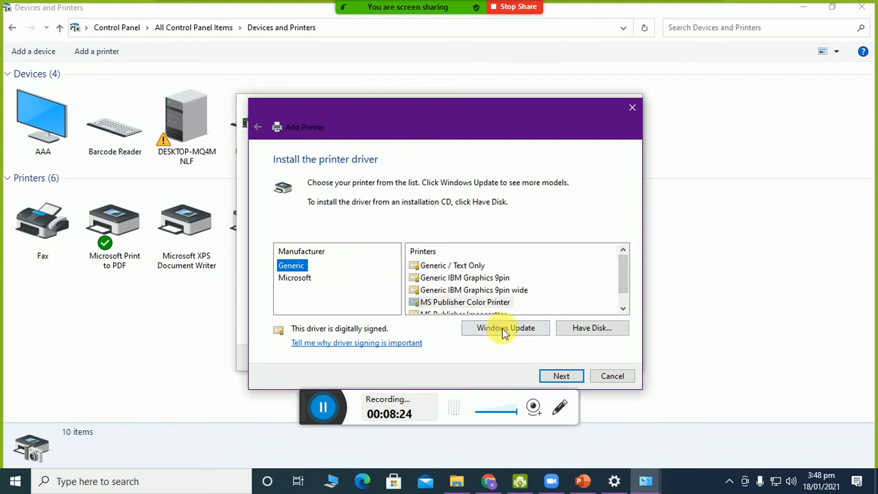
{"action": "left_click", "coordinate": [579, 331]}
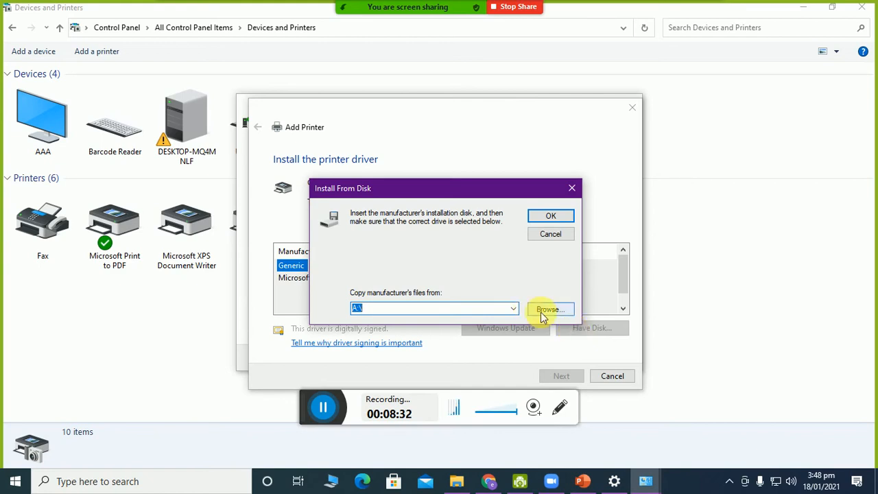
Switch to Chrome, download the hp LaserJet 1100/1100A PCL 5e driver, and show lj206en.exe in its folder.
{"action": "left_click", "coordinate": [489, 479]}
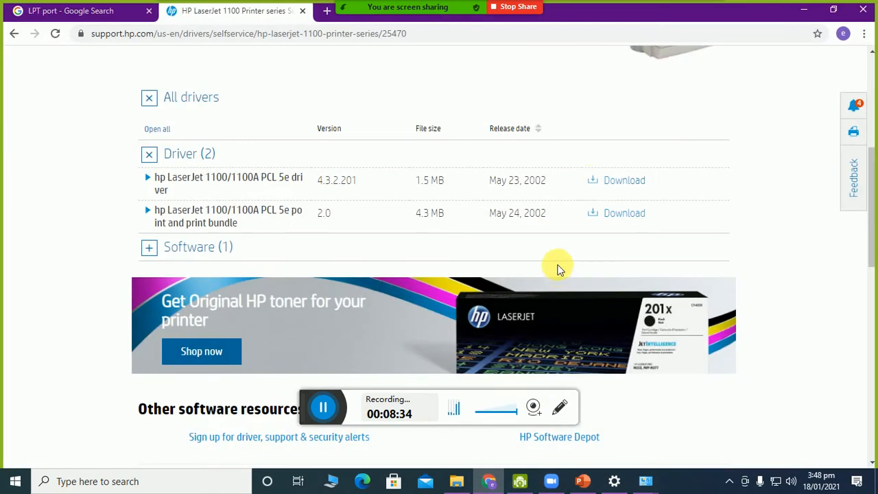
{"action": "left_click", "coordinate": [623, 181]}
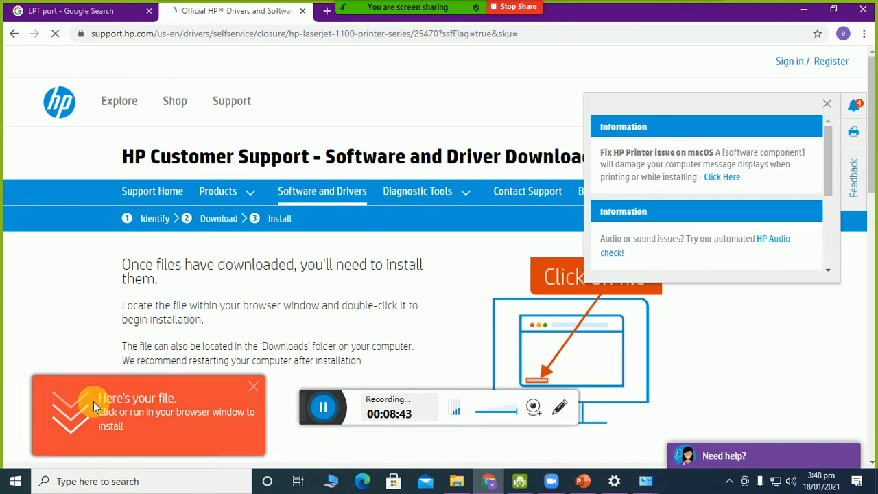
{"action": "scroll", "coordinate": [161, 389], "scroll_direction": "down", "scroll_amount": 4}
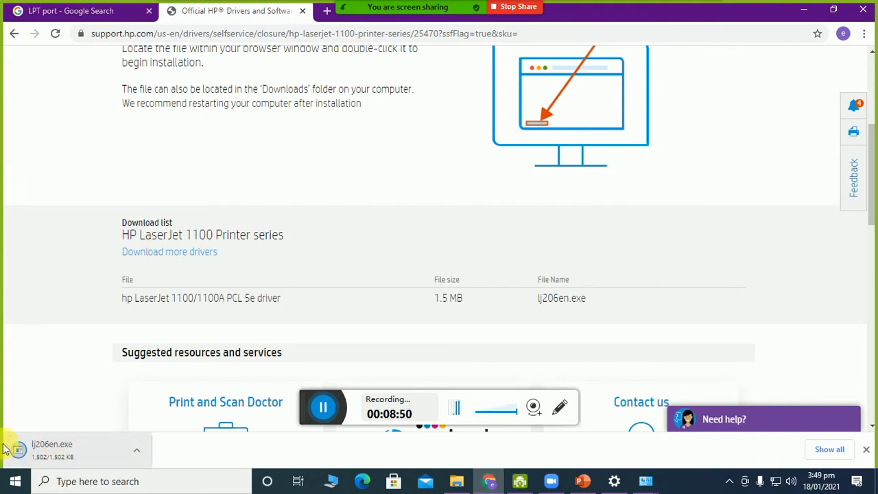
{"action": "left_click", "coordinate": [137, 455]}
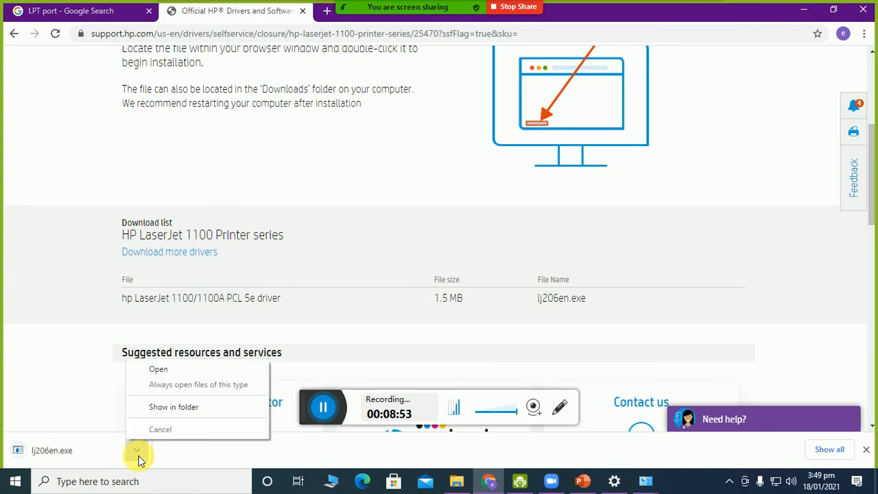
{"action": "left_click", "coordinate": [180, 410]}
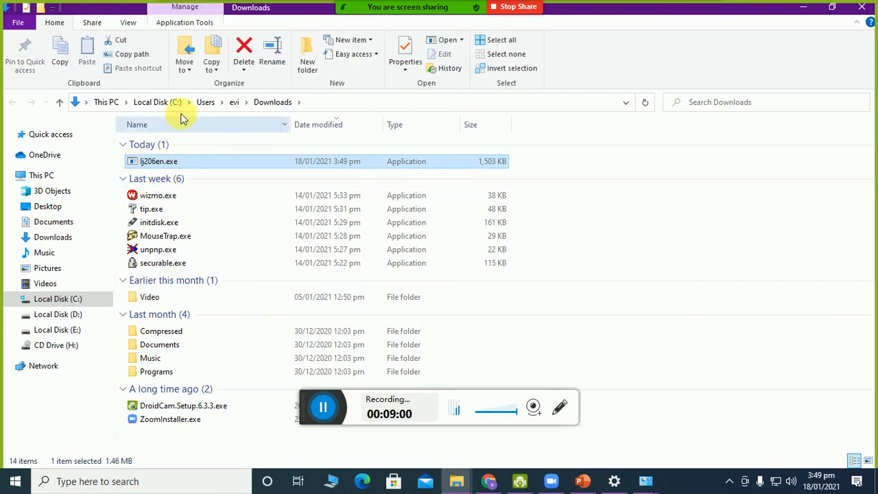
Copy the Downloads folder path from File Explorer and enter it as the manufacturer's files location in Install From Disk.
{"action": "left_click", "coordinate": [340, 103]}
{"action": "key", "text": "ctrl+c"}
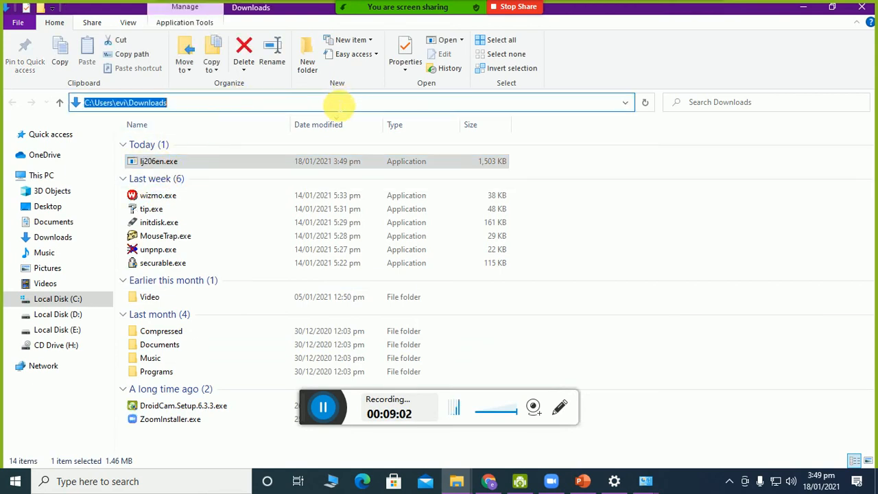
{"action": "right_click", "coordinate": [163, 111]}
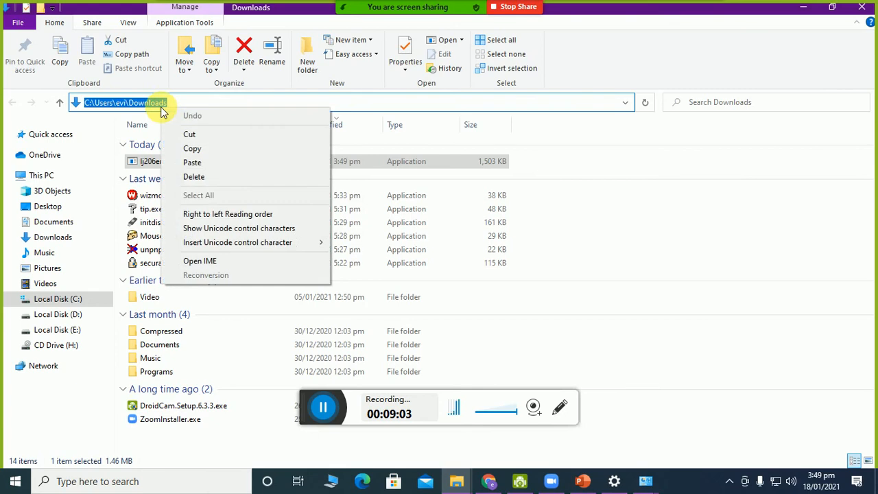
{"action": "left_click", "coordinate": [178, 148]}
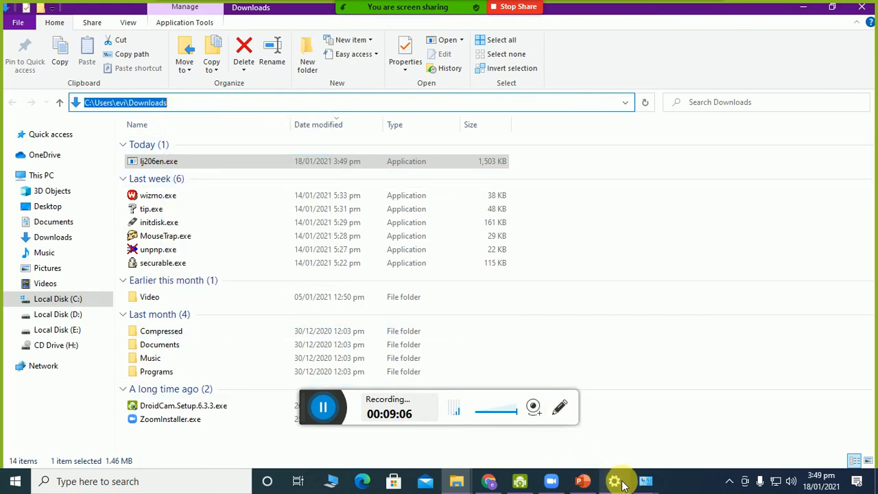
{"action": "left_click", "coordinate": [642, 482]}
{"action": "left_click", "coordinate": [768, 447]}
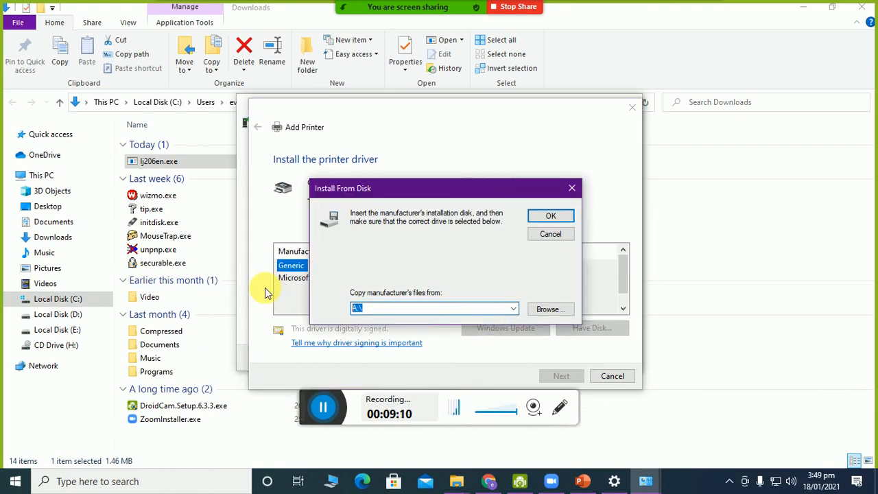
{"action": "key", "text": "ctrl+v"}
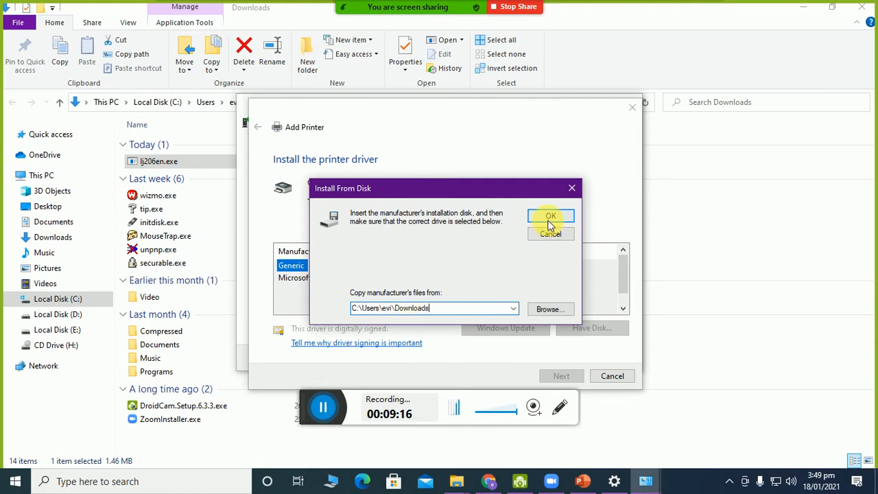
Try to load the driver from the Downloads folder, browse it for .inf setup files, and cancel the installation from disk.
{"action": "left_click", "coordinate": [554, 315]}
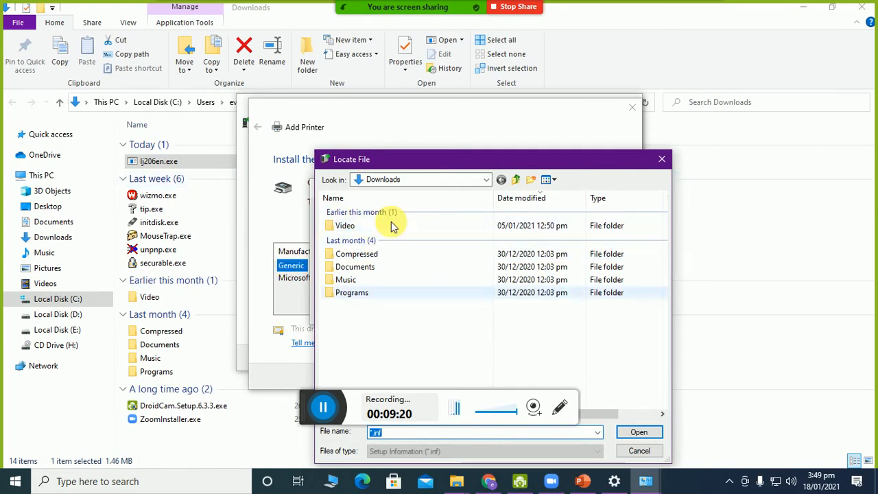
{"action": "left_click", "coordinate": [647, 452]}
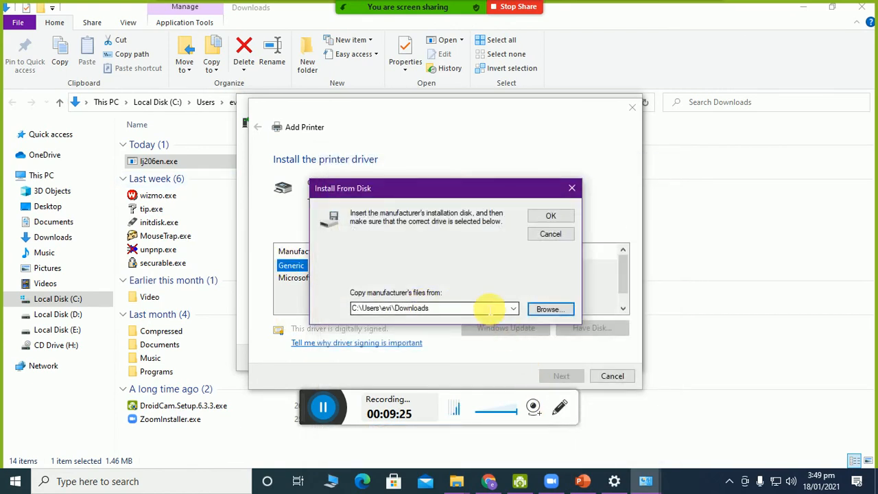
{"action": "left_click", "coordinate": [551, 215]}
{"action": "left_click", "coordinate": [530, 286]}
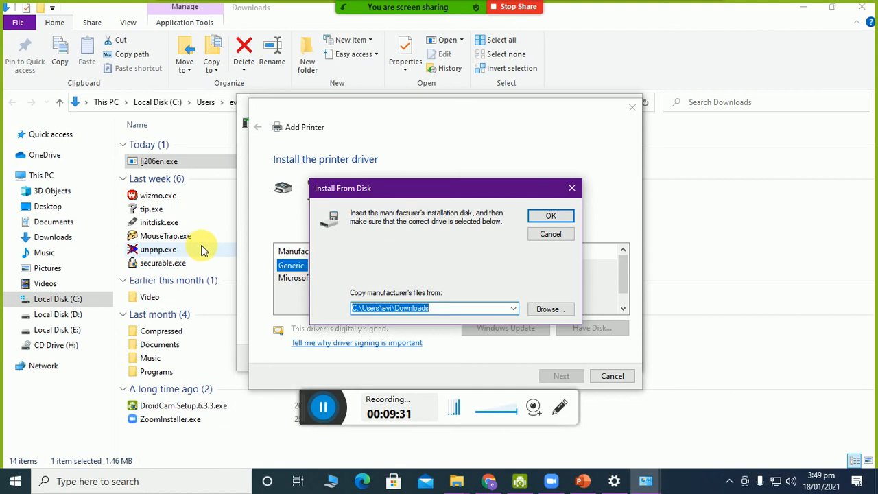
{"action": "left_click", "coordinate": [553, 311]}
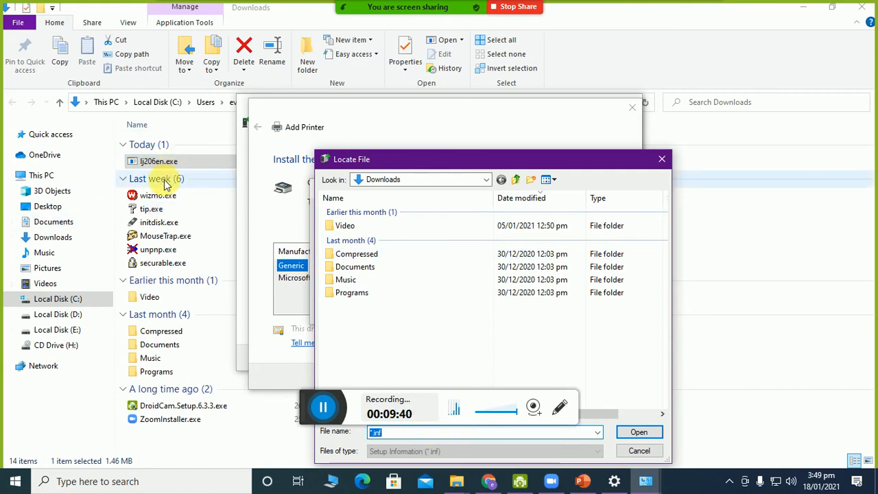
{"action": "left_click_drag", "start_coordinate": [583, 163], "coordinate": [585, 104]}
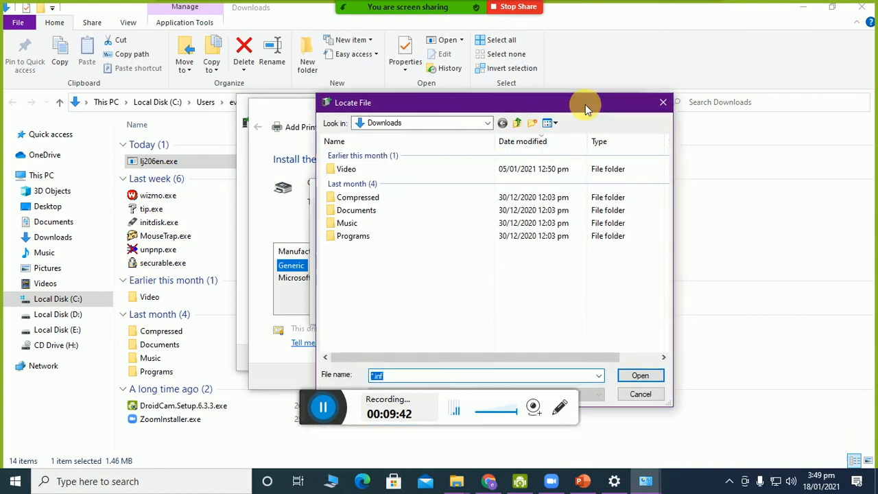
{"action": "left_click", "coordinate": [641, 393]}
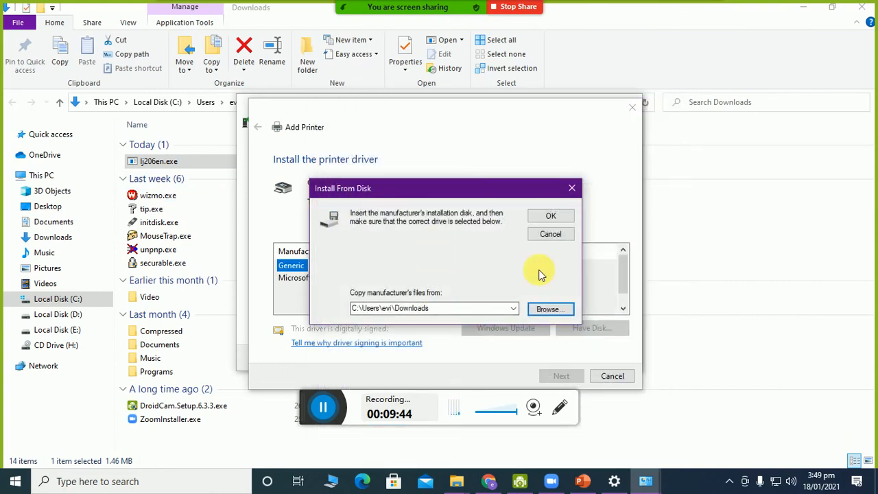
{"action": "left_click", "coordinate": [551, 236]}
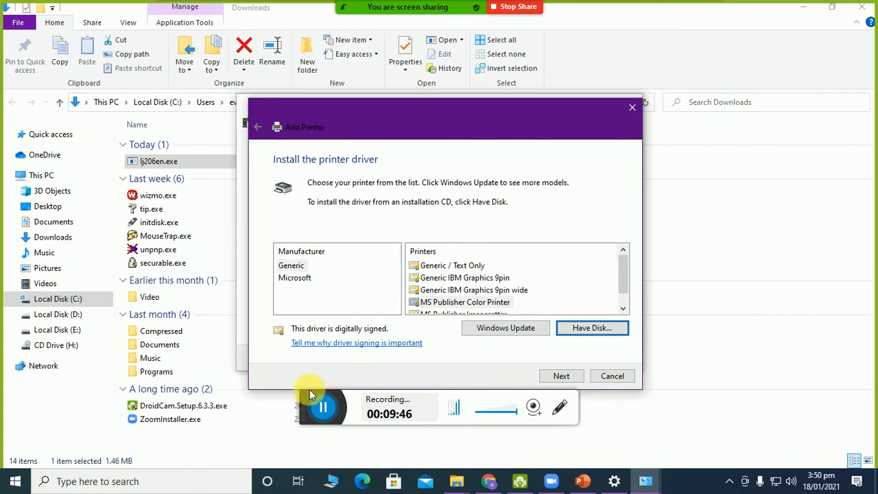
Choose the Generic IBM Graphics 9pin wide driver and install the printer with its suggested name.
{"action": "left_click_drag", "start_coordinate": [312, 414], "coordinate": [317, 483]}
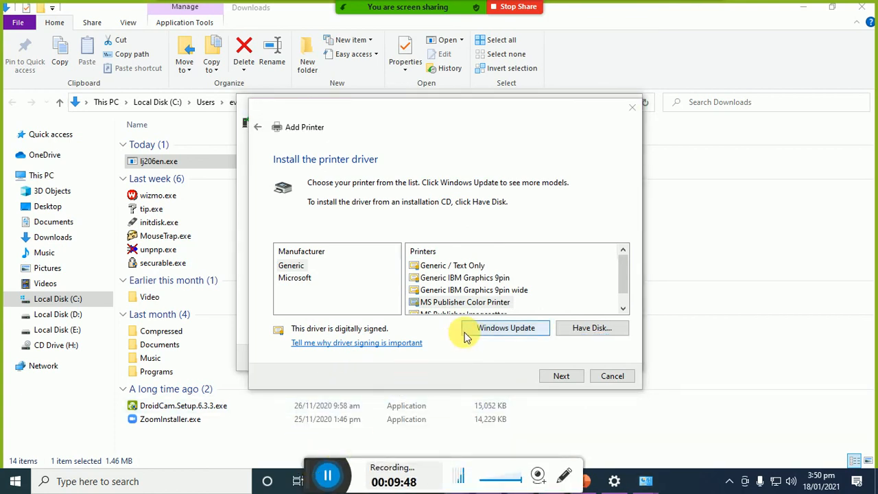
{"action": "left_click", "coordinate": [452, 290]}
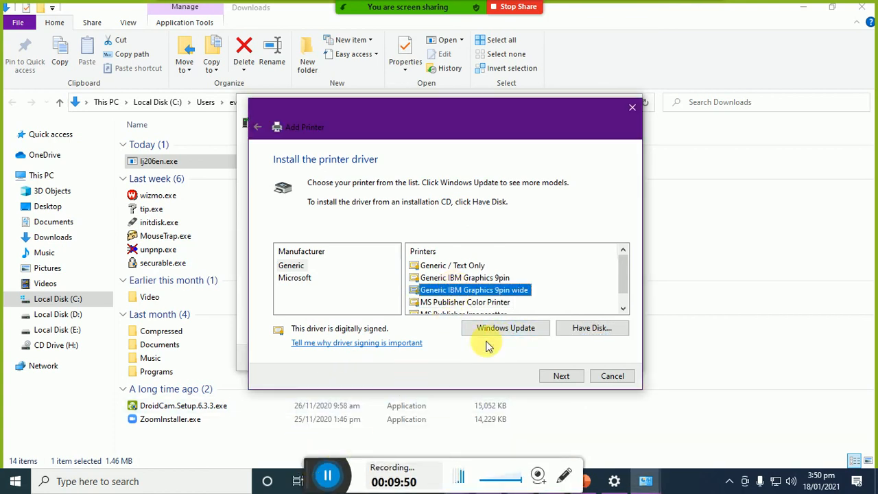
{"action": "left_click", "coordinate": [564, 376]}
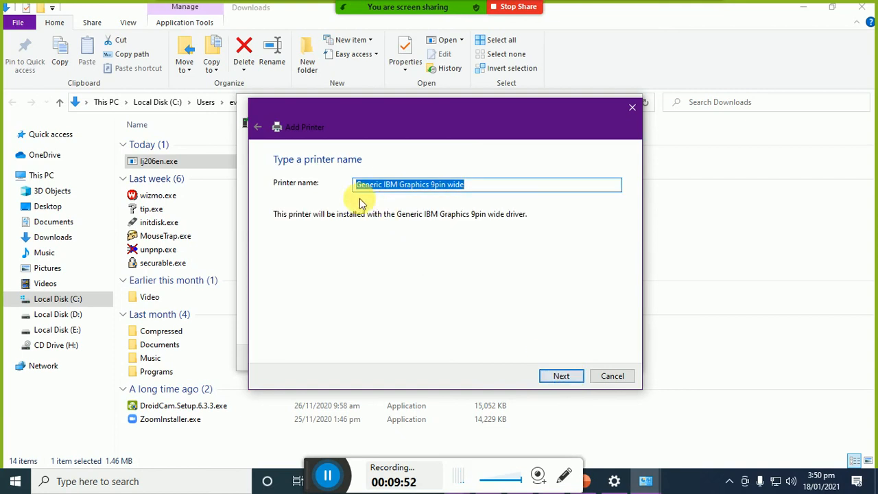
{"action": "left_click", "coordinate": [558, 377]}
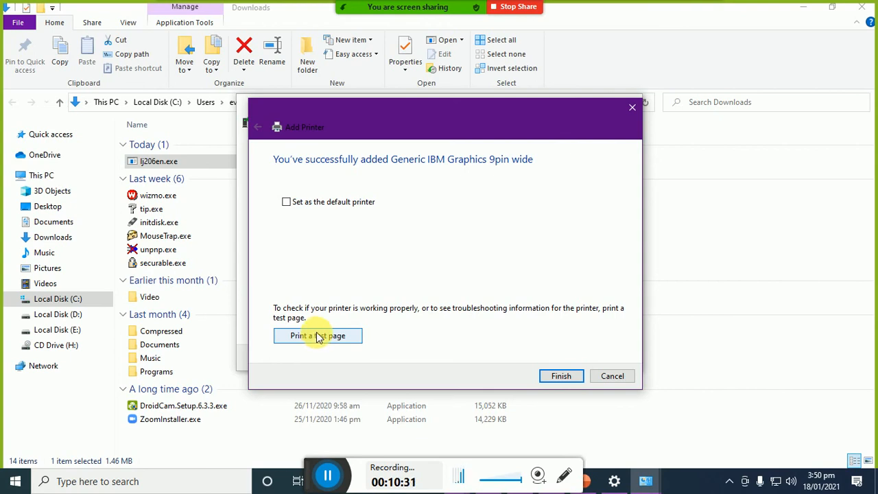
Print a test page and check the full status of its job in the printer's queue.
{"action": "left_click", "coordinate": [345, 336]}
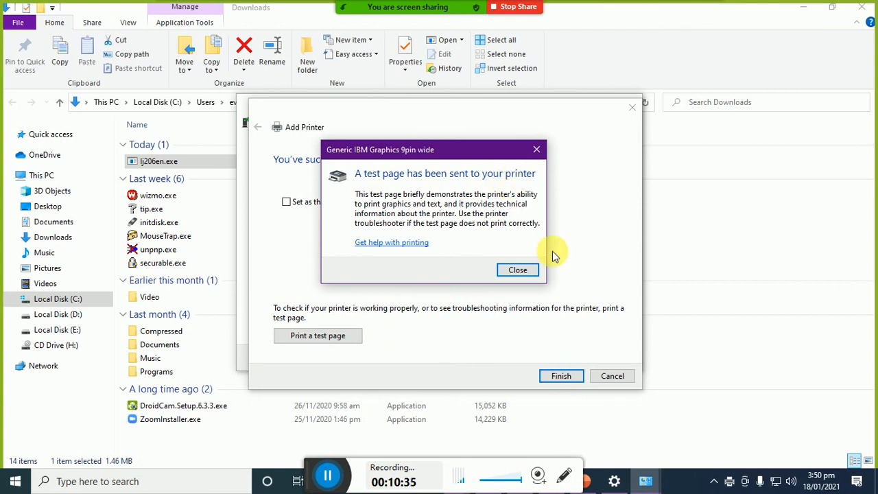
{"action": "mouse_move", "coordinate": [730, 484]}
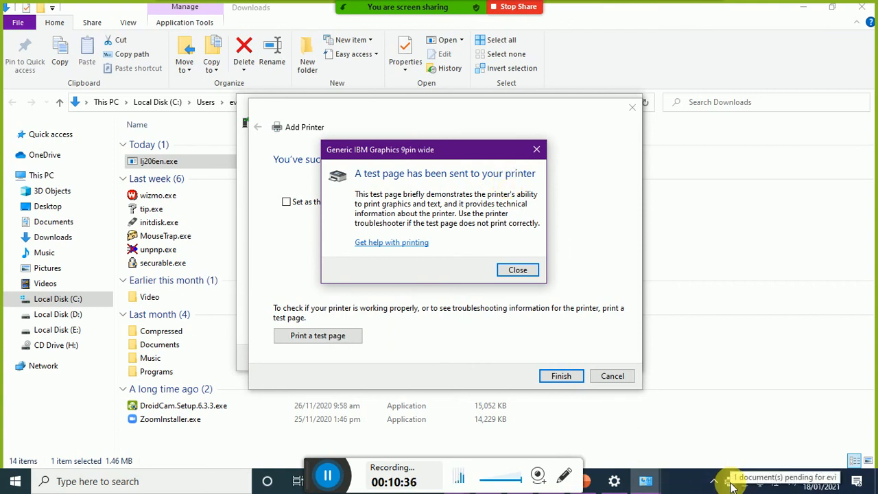
{"action": "double_click", "coordinate": [729, 481]}
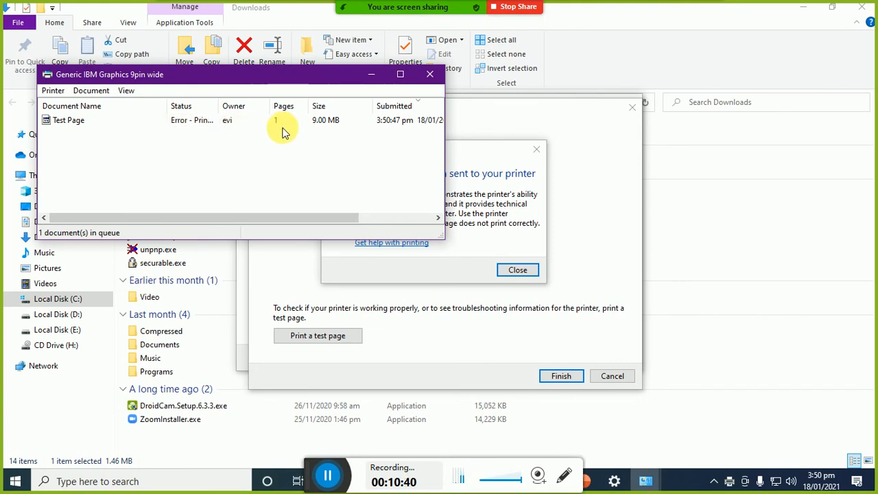
{"action": "left_click_drag", "start_coordinate": [221, 107], "coordinate": [267, 114]}
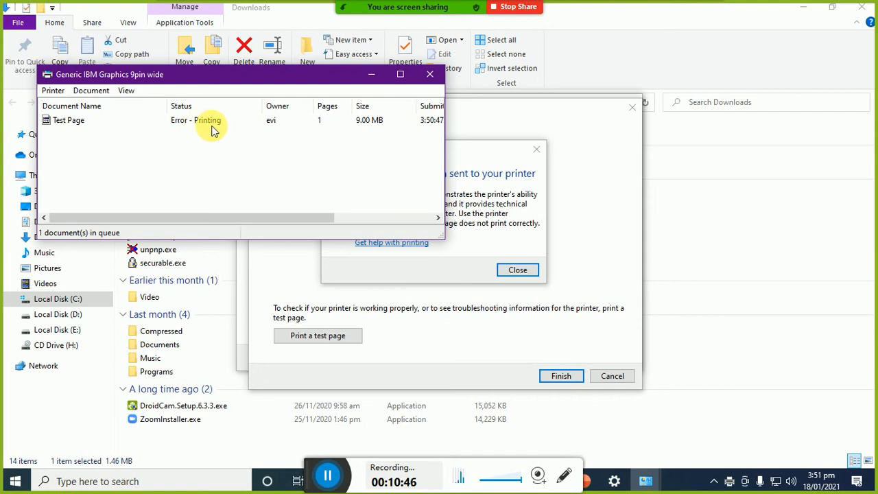
{"action": "left_click", "coordinate": [429, 74]}
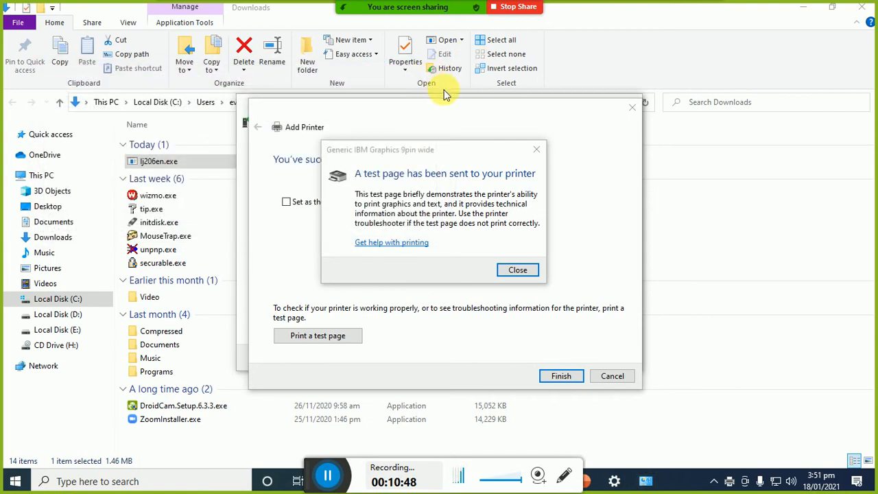
{"action": "left_click", "coordinate": [535, 149]}
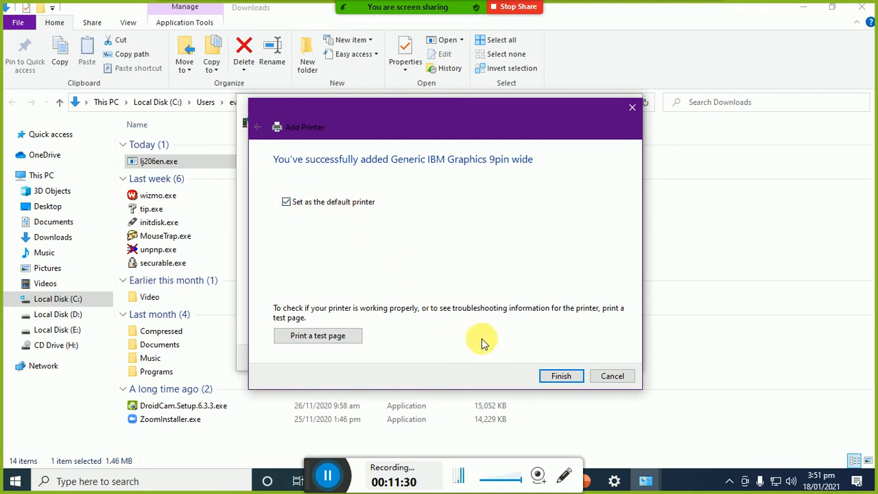
Finish adding the printer as the default printer and check its status in Devices and Printers.
{"action": "left_click", "coordinate": [556, 375]}
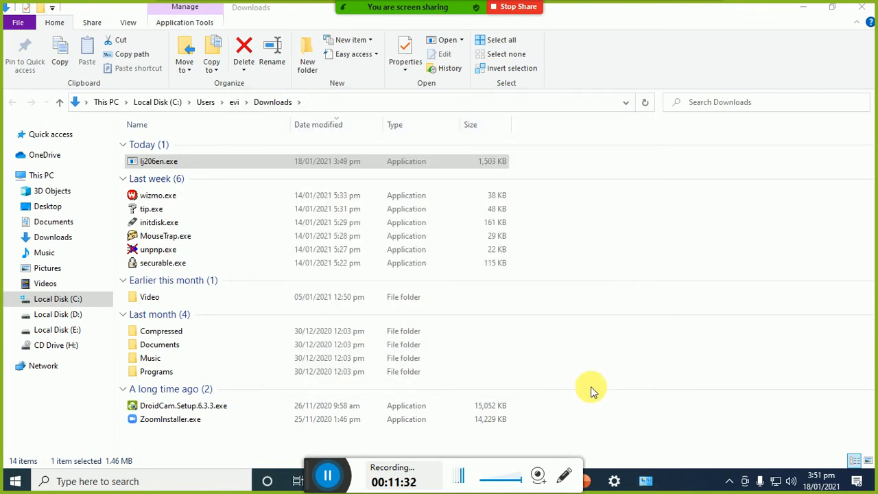
{"action": "left_click", "coordinate": [805, 9]}
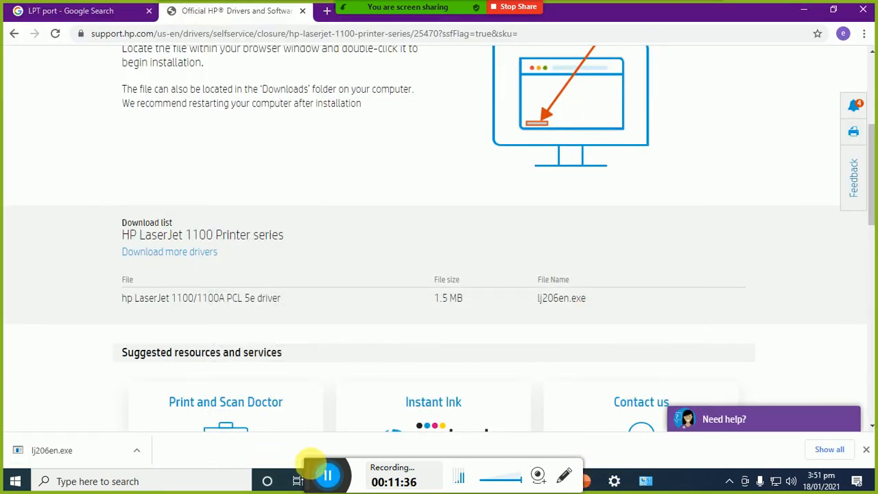
{"action": "left_click_drag", "start_coordinate": [304, 467], "coordinate": [58, 458]}
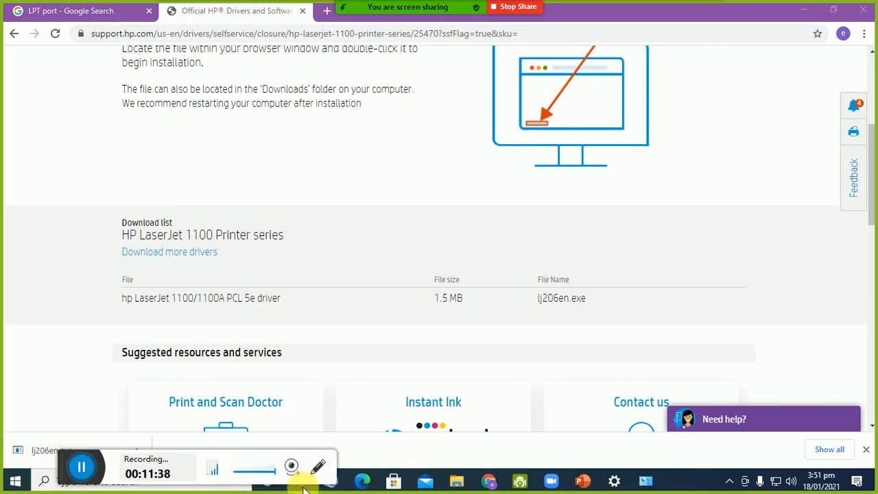
{"action": "left_click", "coordinate": [645, 480]}
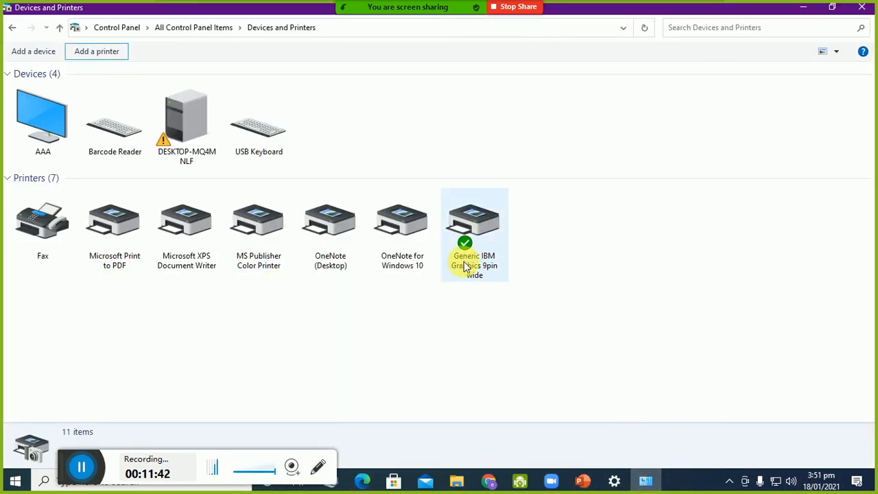
{"action": "mouse_move", "coordinate": [486, 266]}
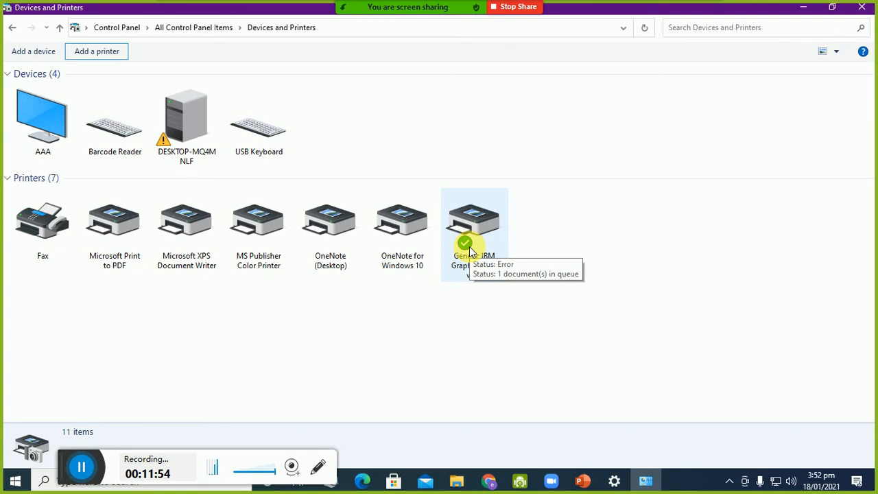
Set Microsoft Print to PDF as the default printer.
{"action": "left_click", "coordinate": [108, 231]}
{"action": "right_click", "coordinate": [110, 234]}
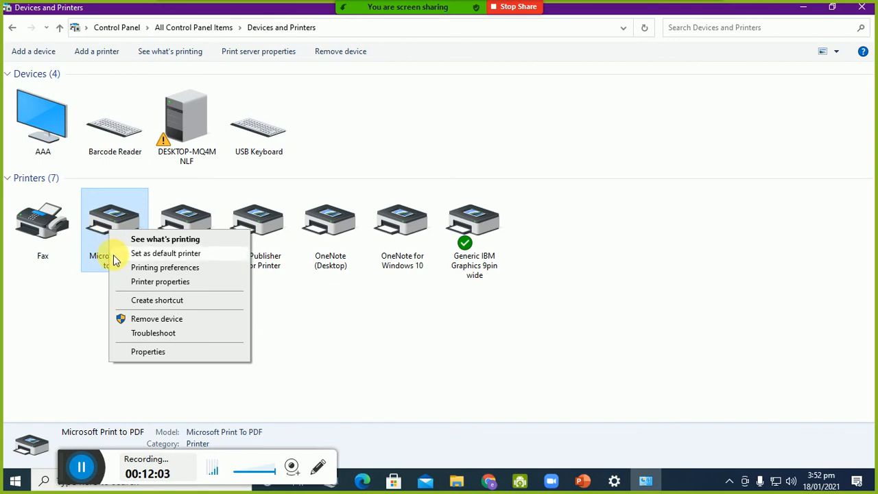
{"action": "left_click", "coordinate": [114, 255]}
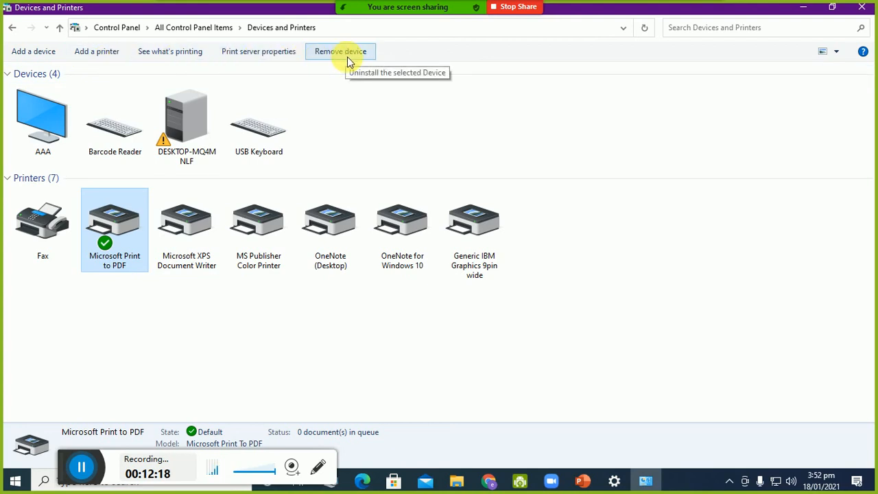
Open the search for a new device to add to this PC, and close it without adding anything.
{"action": "left_click", "coordinate": [30, 54]}
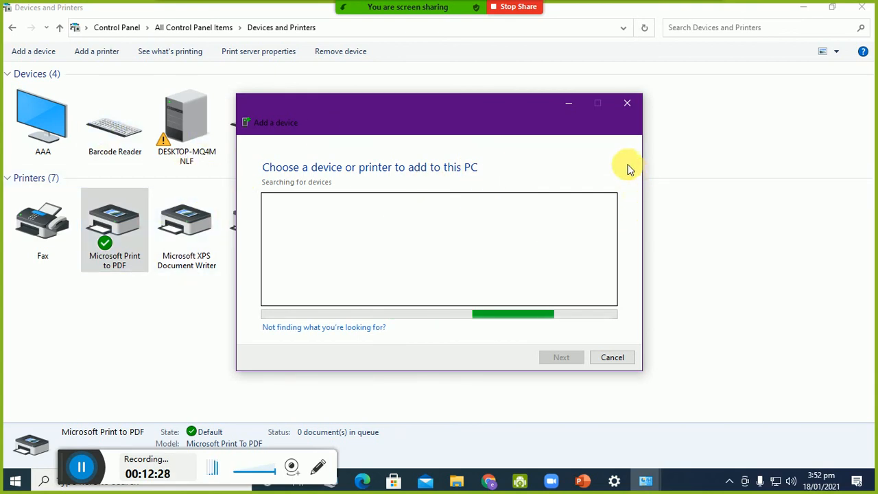
{"action": "left_click", "coordinate": [631, 105]}
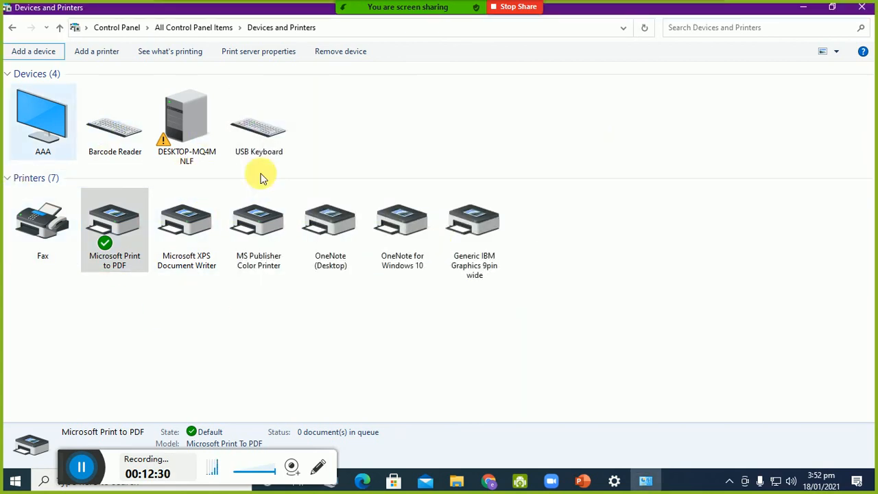